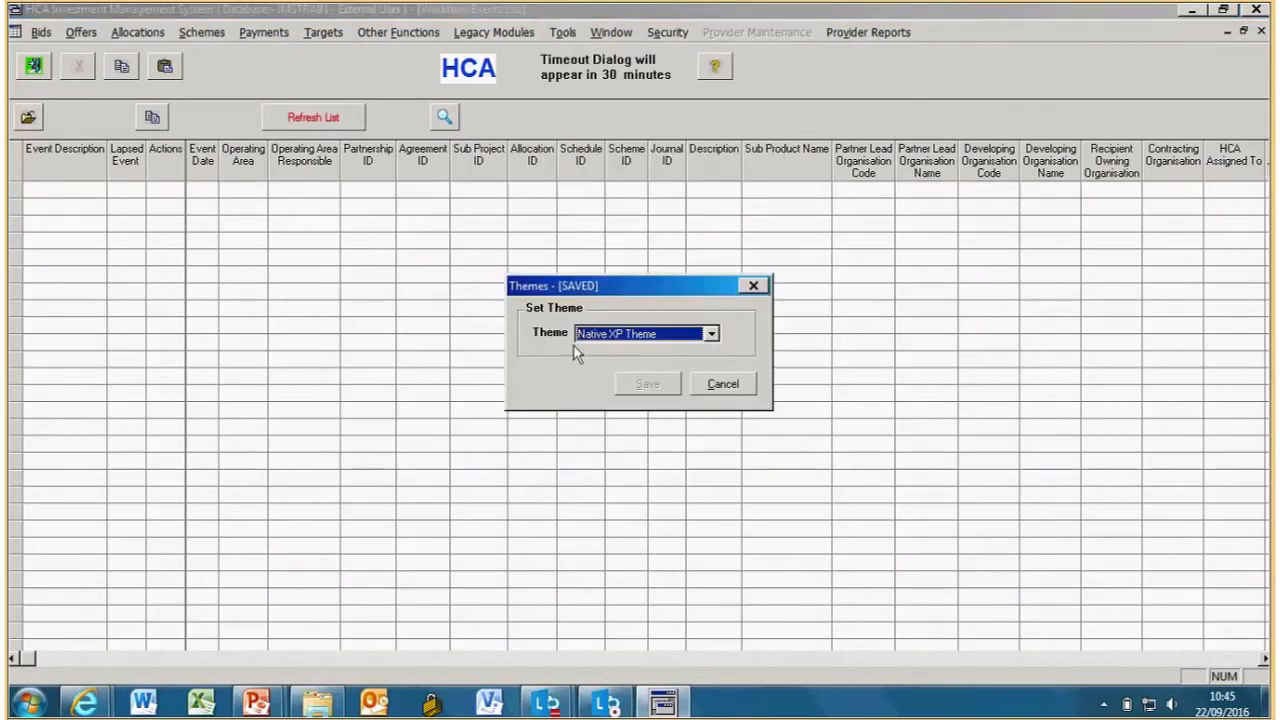
- Pick Luna Blue Theme from the Theme list and save it
left_click(712, 338)
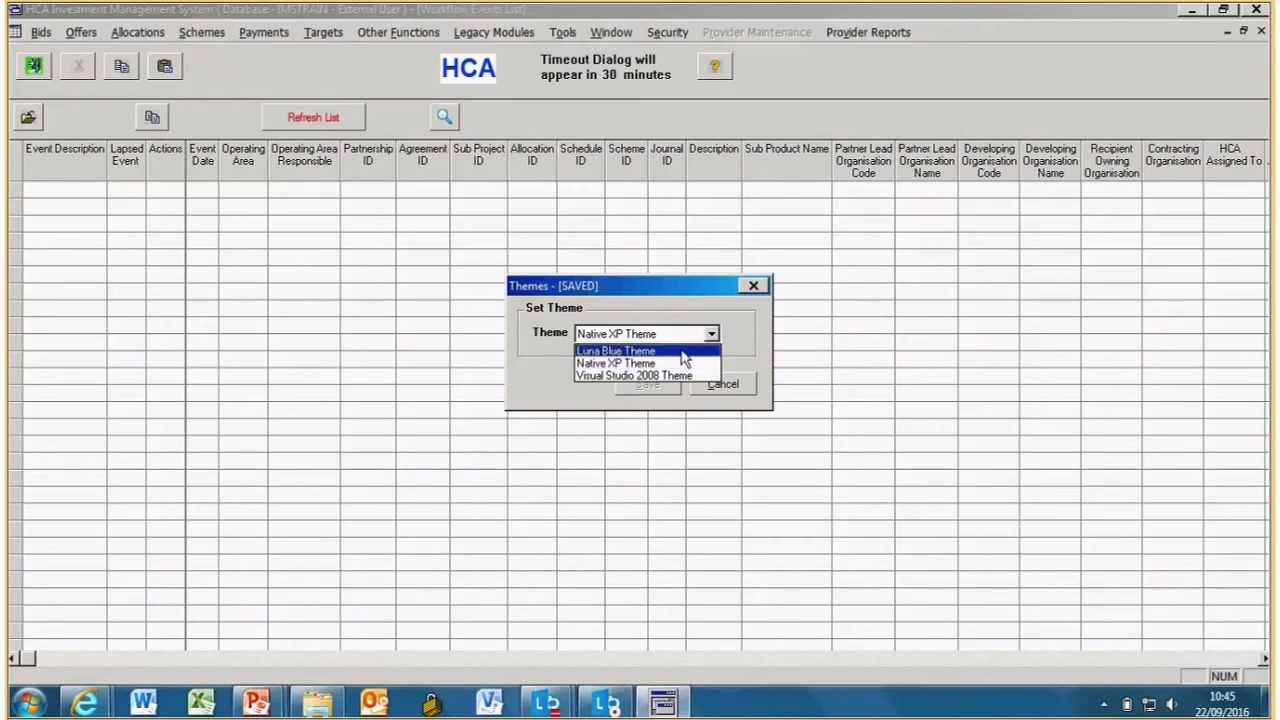
left_click(682, 352)
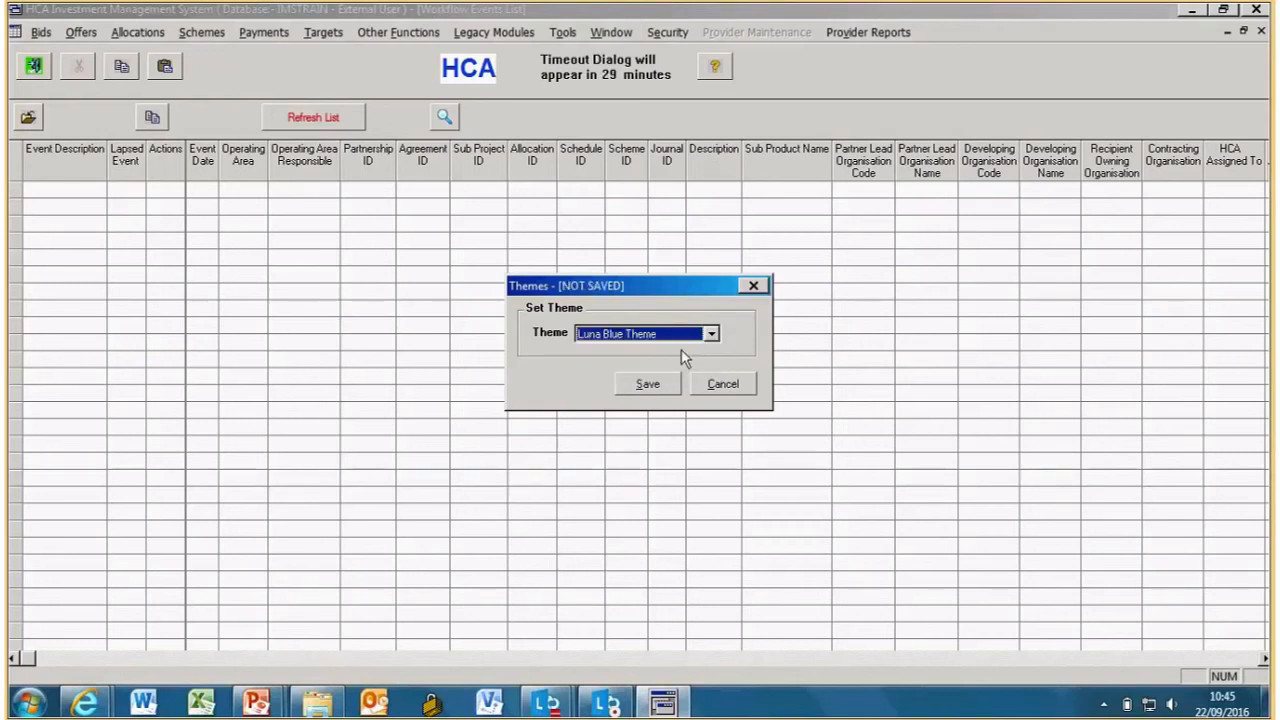
left_click(647, 384)
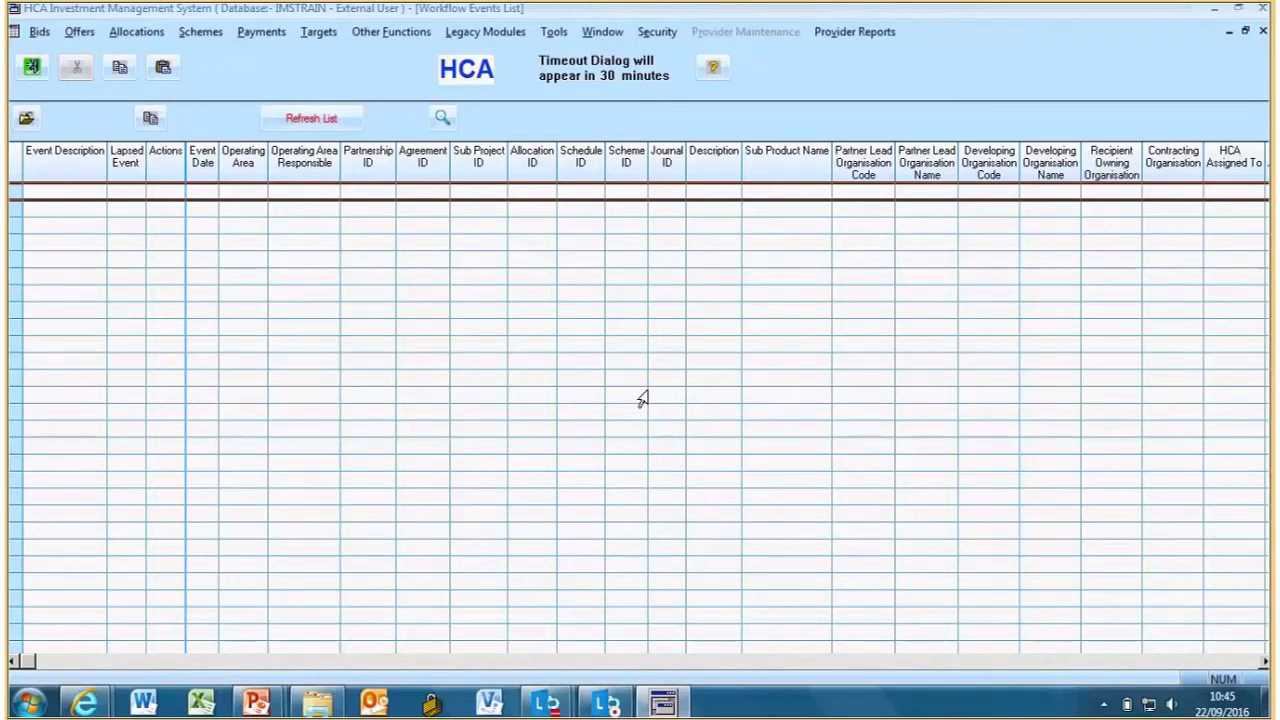
- Reopen Themes from Tools and save Native XP Theme as the interface theme
left_click(554, 31)
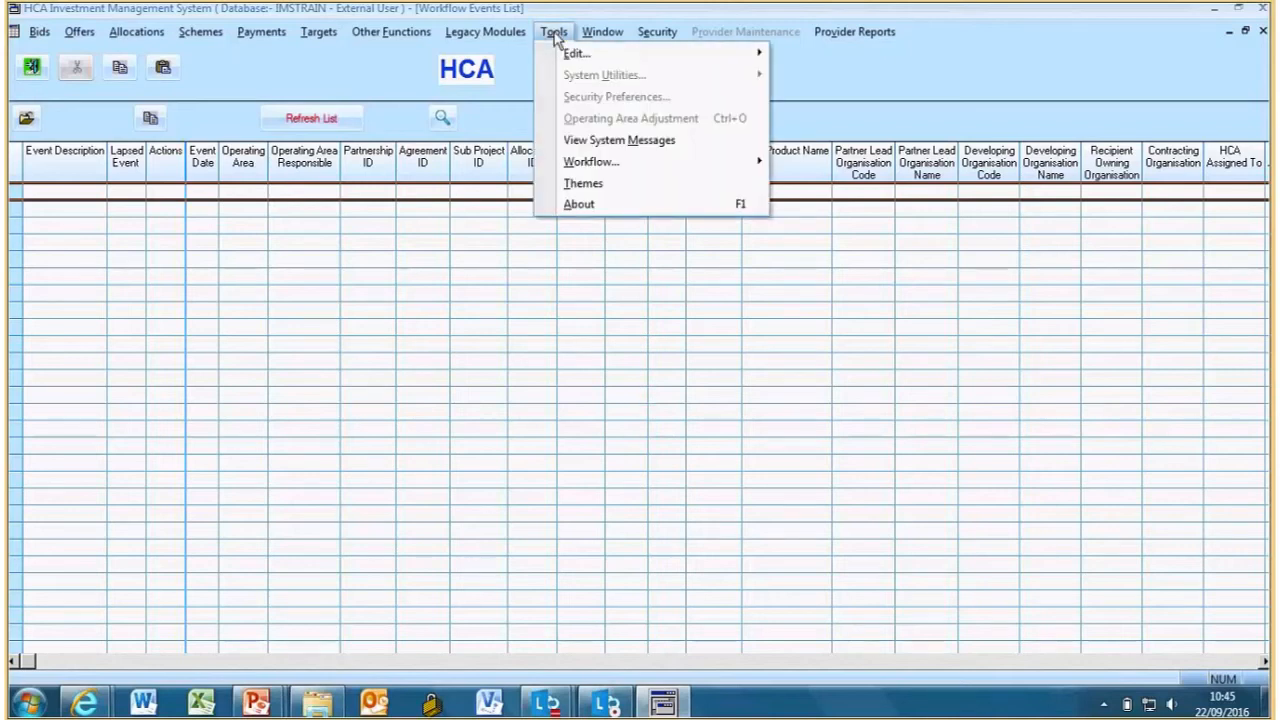
left_click(575, 185)
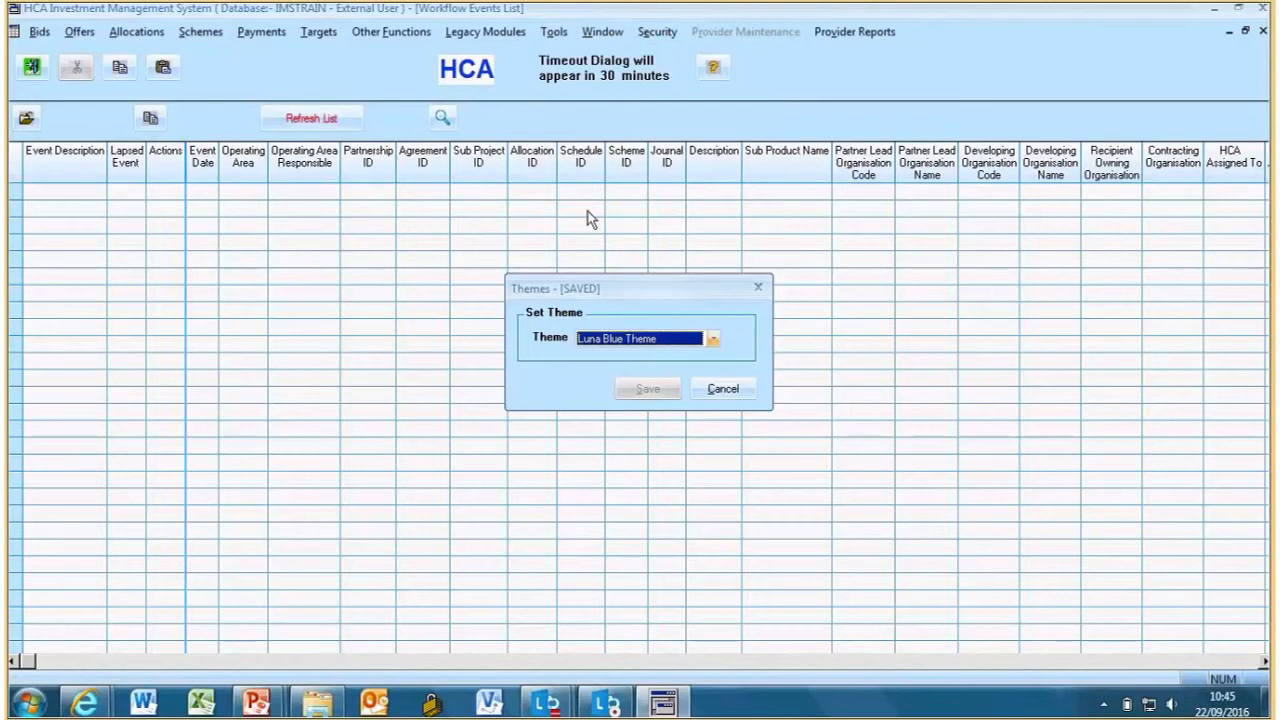
left_click(708, 338)
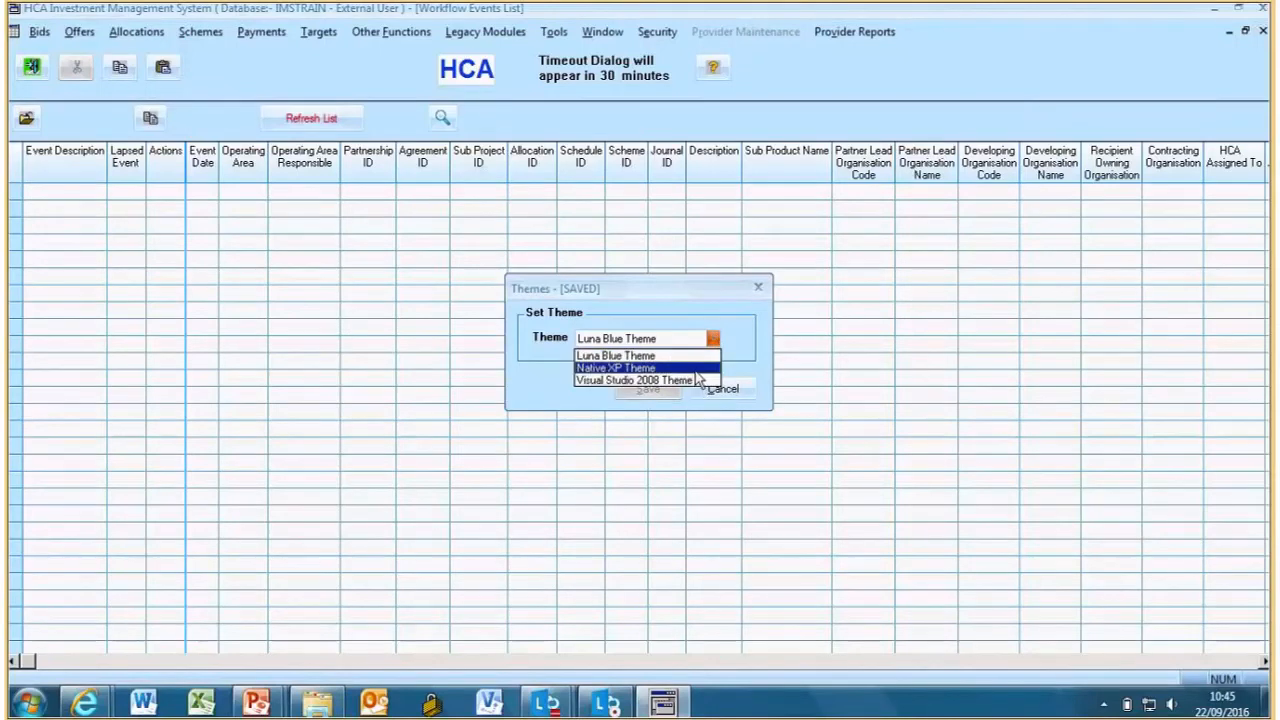
left_click(696, 369)
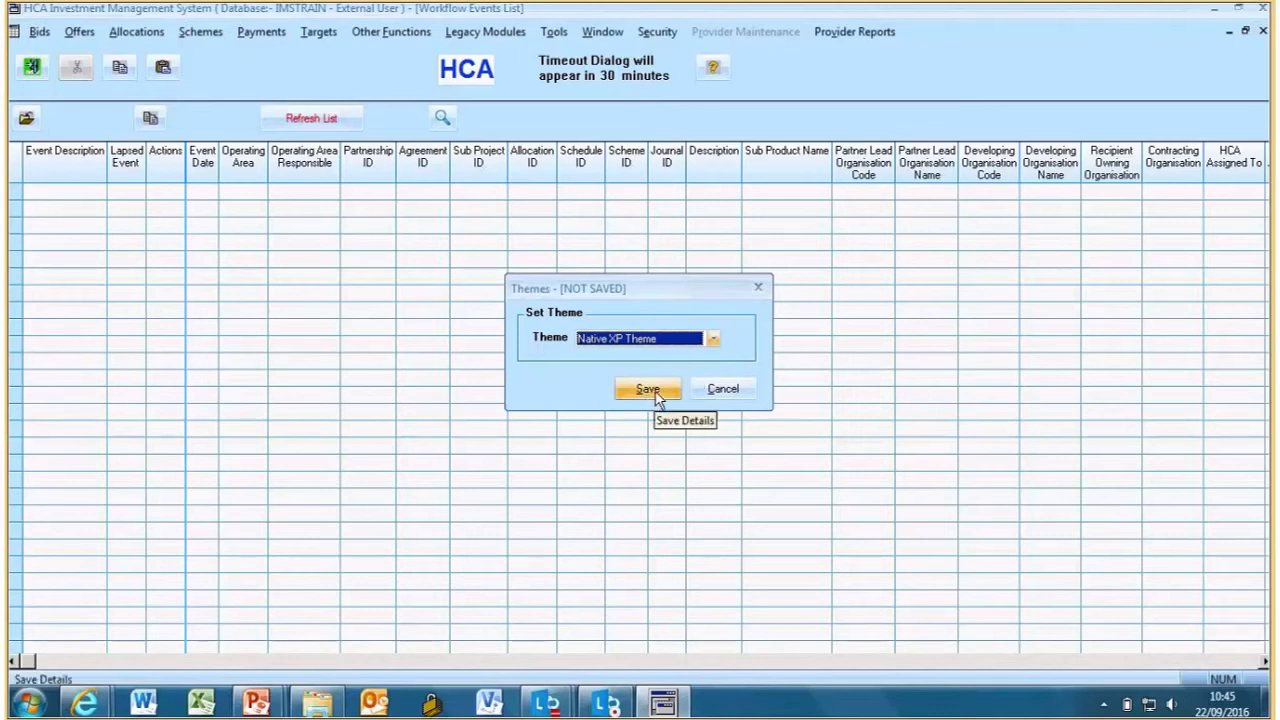
left_click(651, 390)
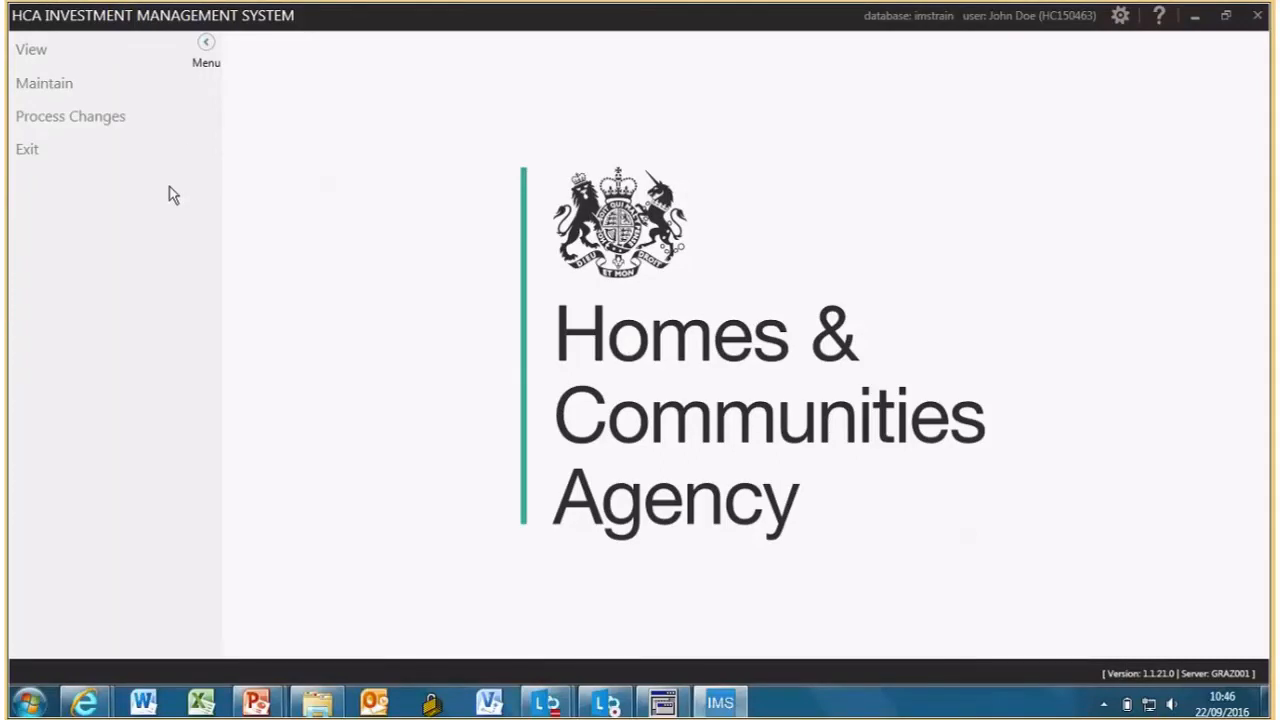
- Open Maintain > Organisation Users for Training Provider 1 (L0038)
left_click(40, 86)
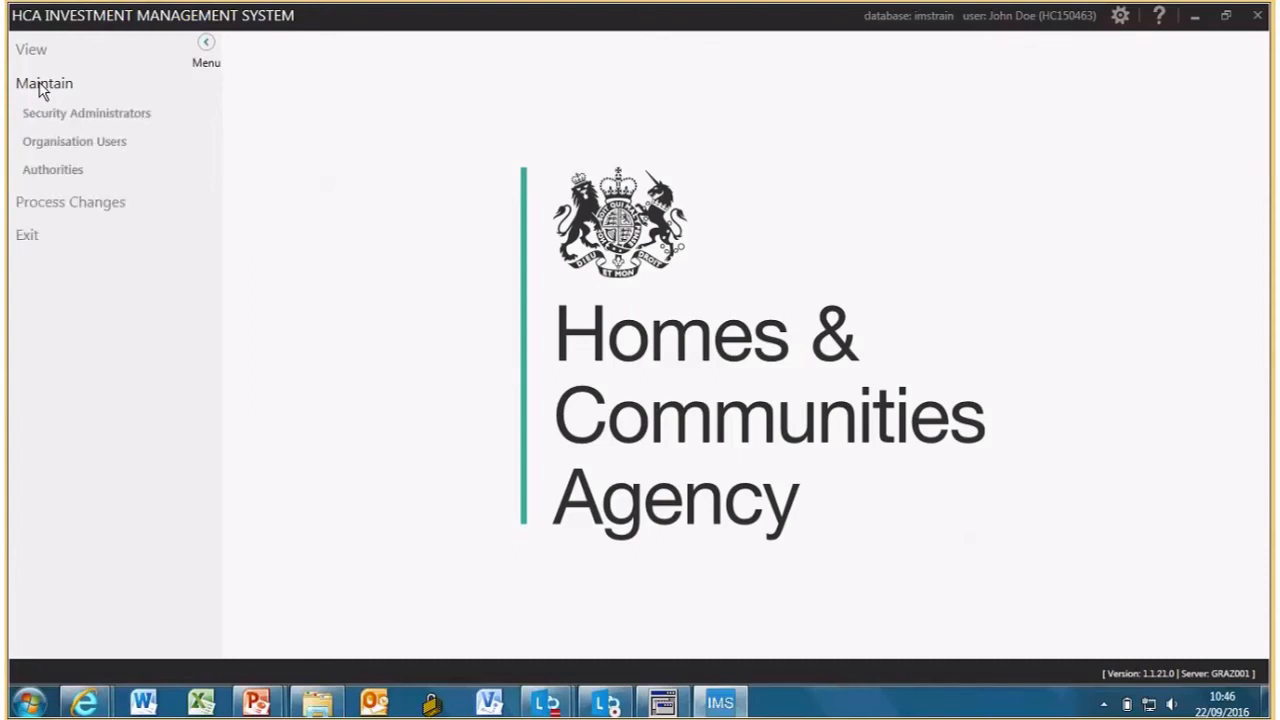
left_click(62, 144)
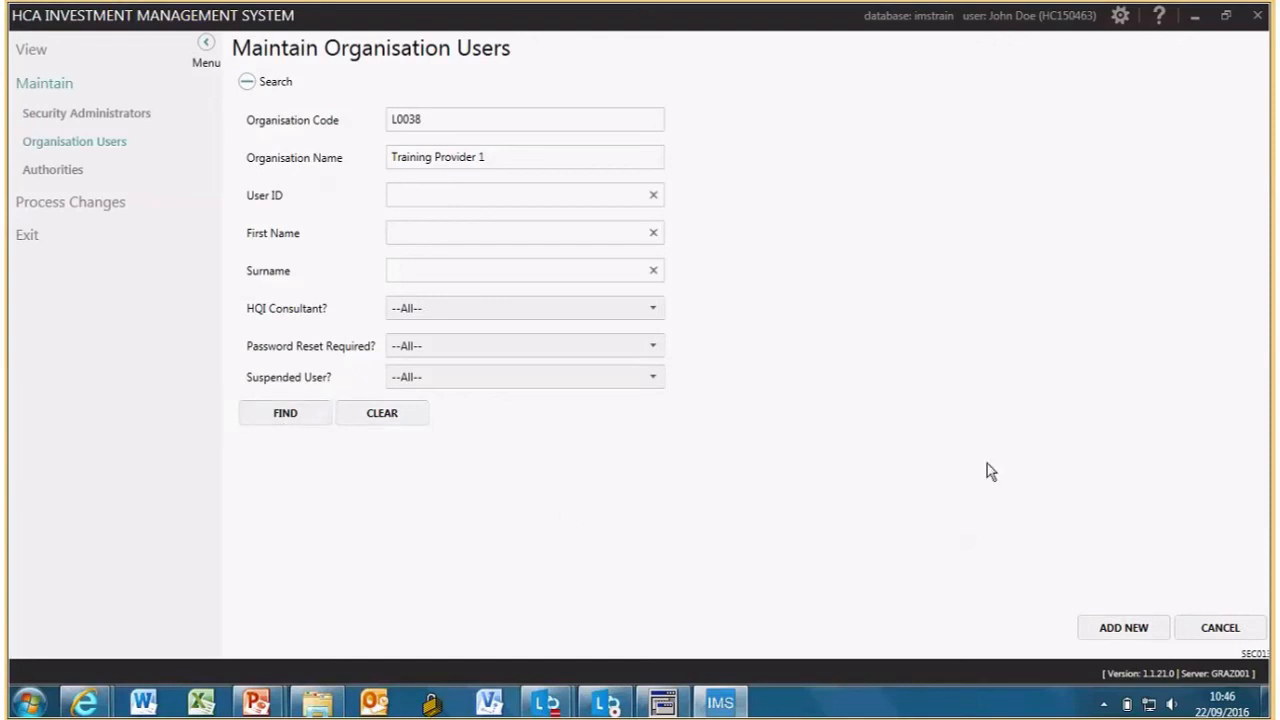
- Add a new organisation user and enter the first name, surname and e-mail address
left_click(1109, 630)
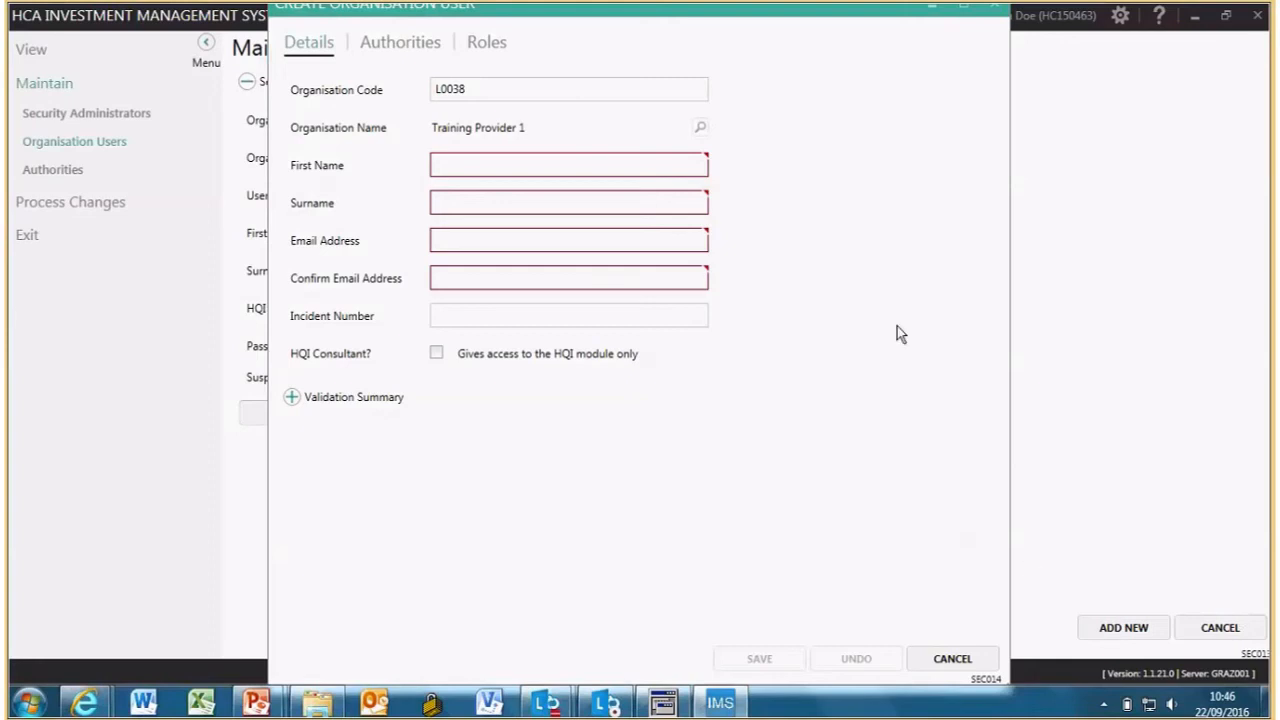
left_click(445, 165)
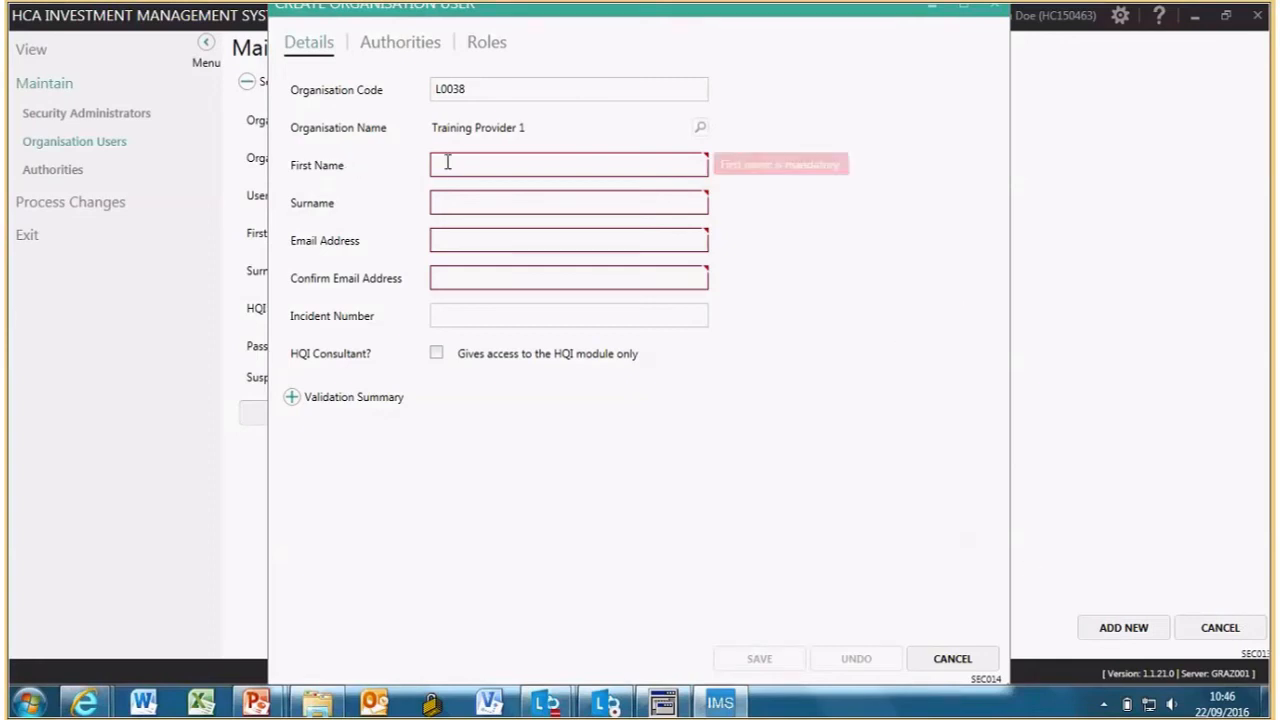
type("Joseph")
key("Tab")
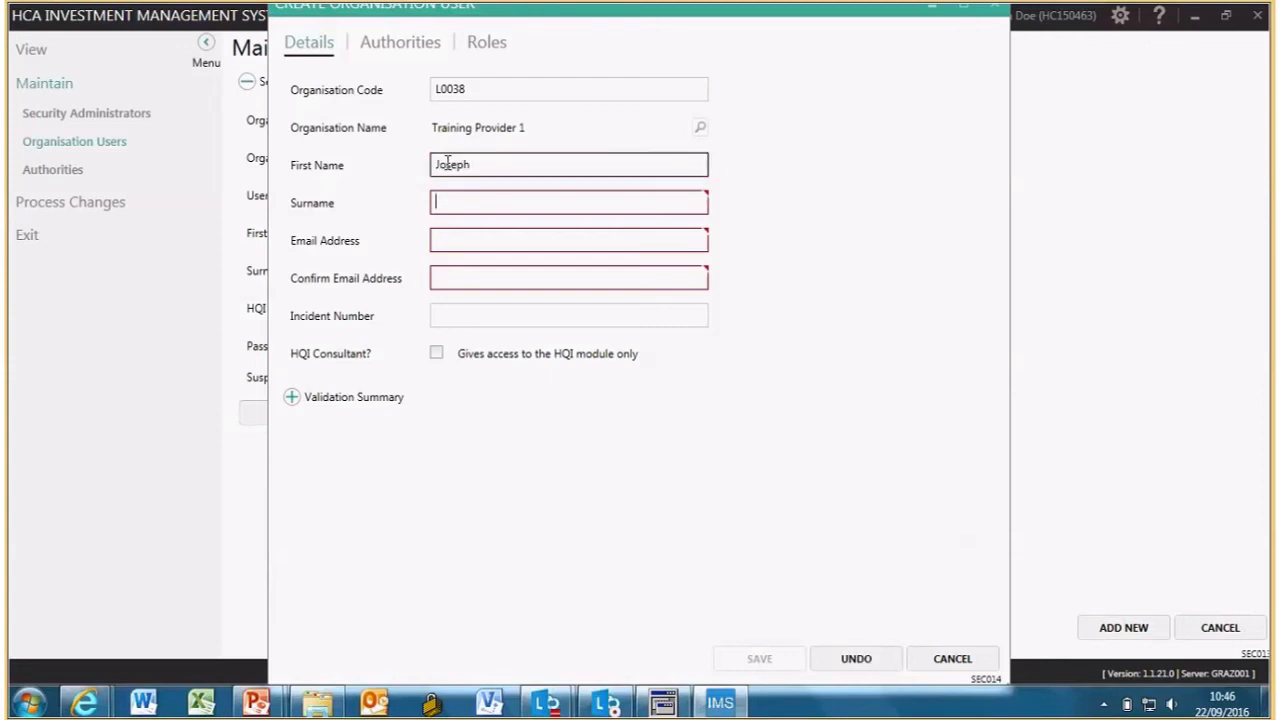
type("Bloggs")
key("Tab")
type("j.blogg@a")
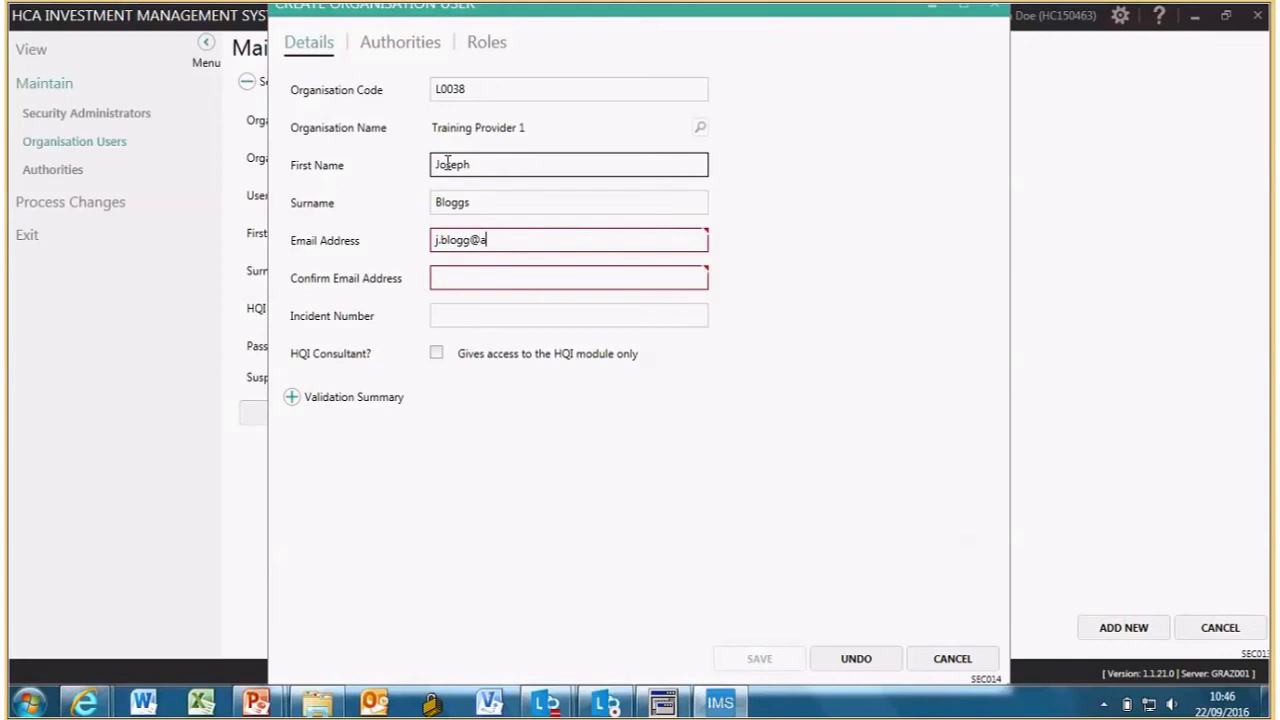
type(".co.uk")
key("Tab")
- Enter the confirmation e-mail and fix the misspelt address so both e-mails match
type("j.bo")
key("BackSpace")
type("loggs@a.co.uk")
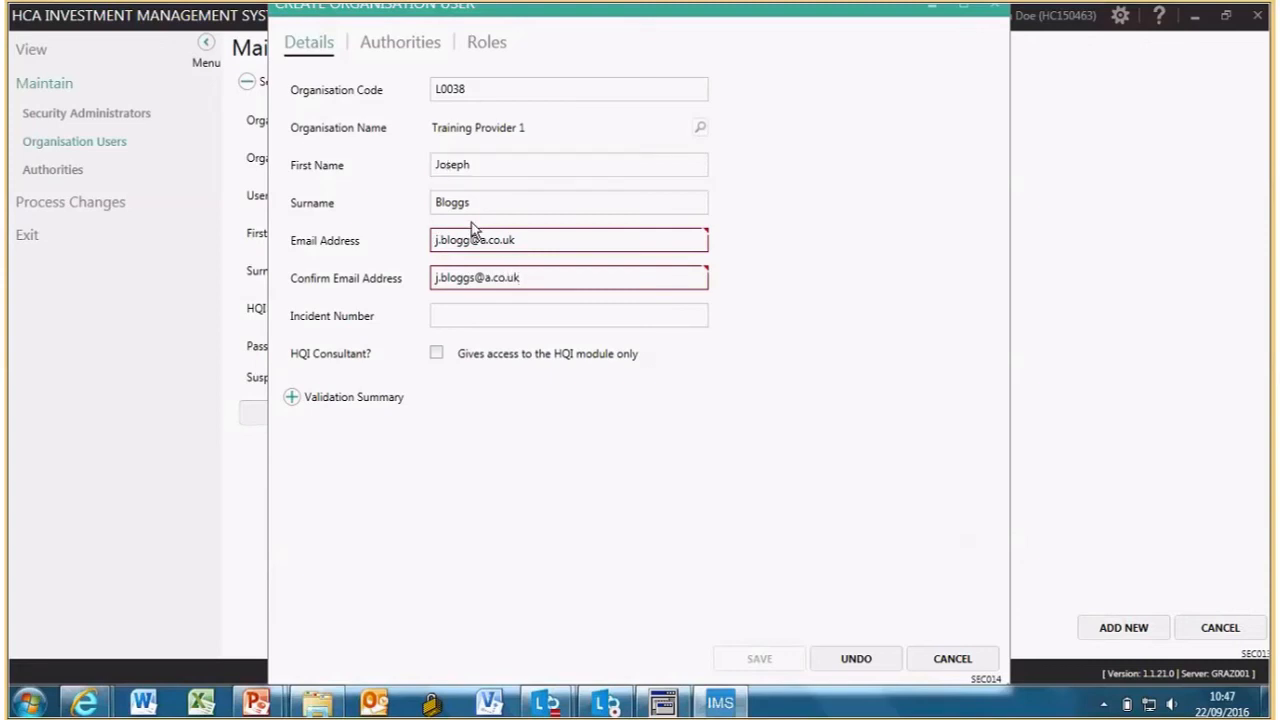
left_click(537, 236)
left_click(479, 314)
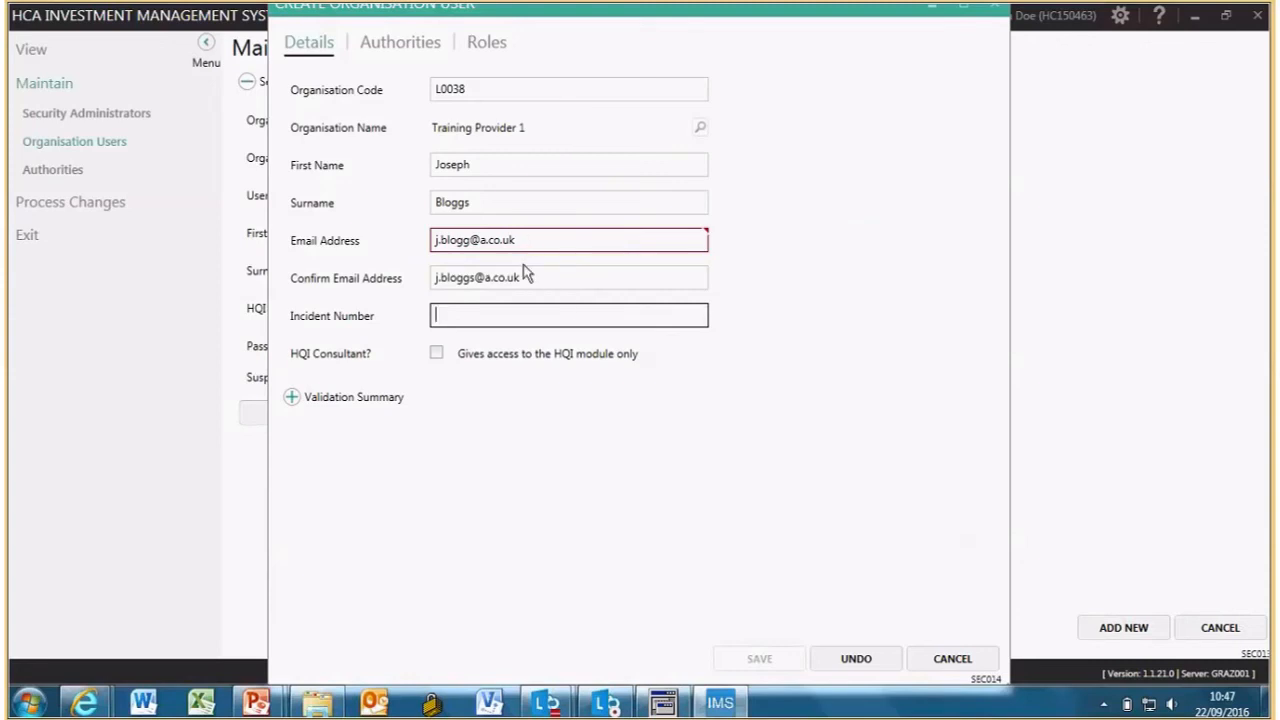
left_click(468, 240)
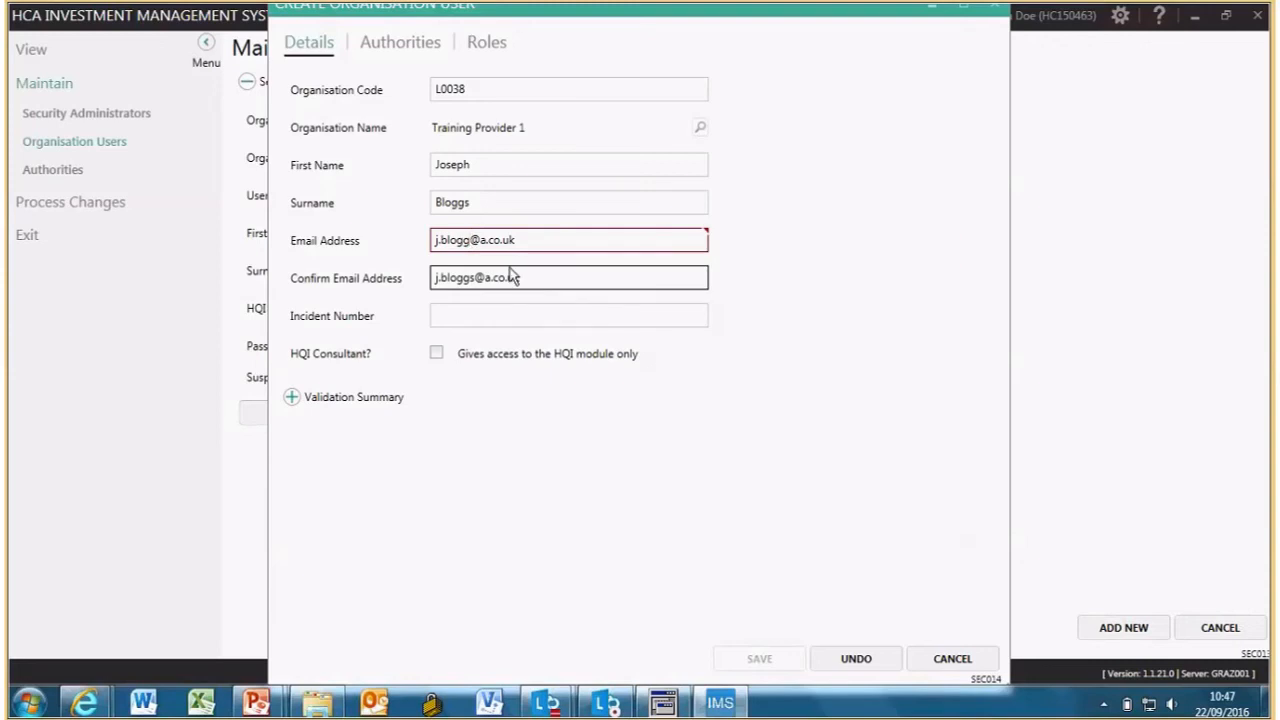
type("s")
left_click(476, 318)
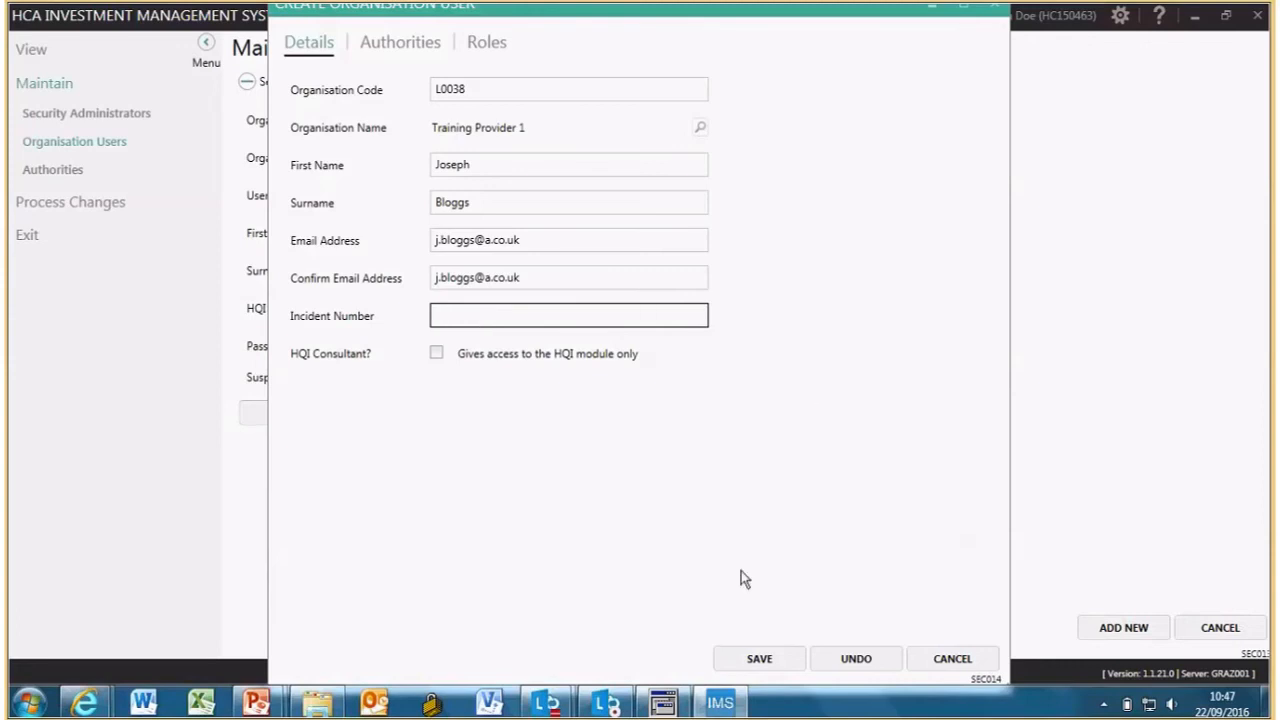
- Save the new user, decline adding authorities, and acknowledge the change-request message
left_click(759, 658)
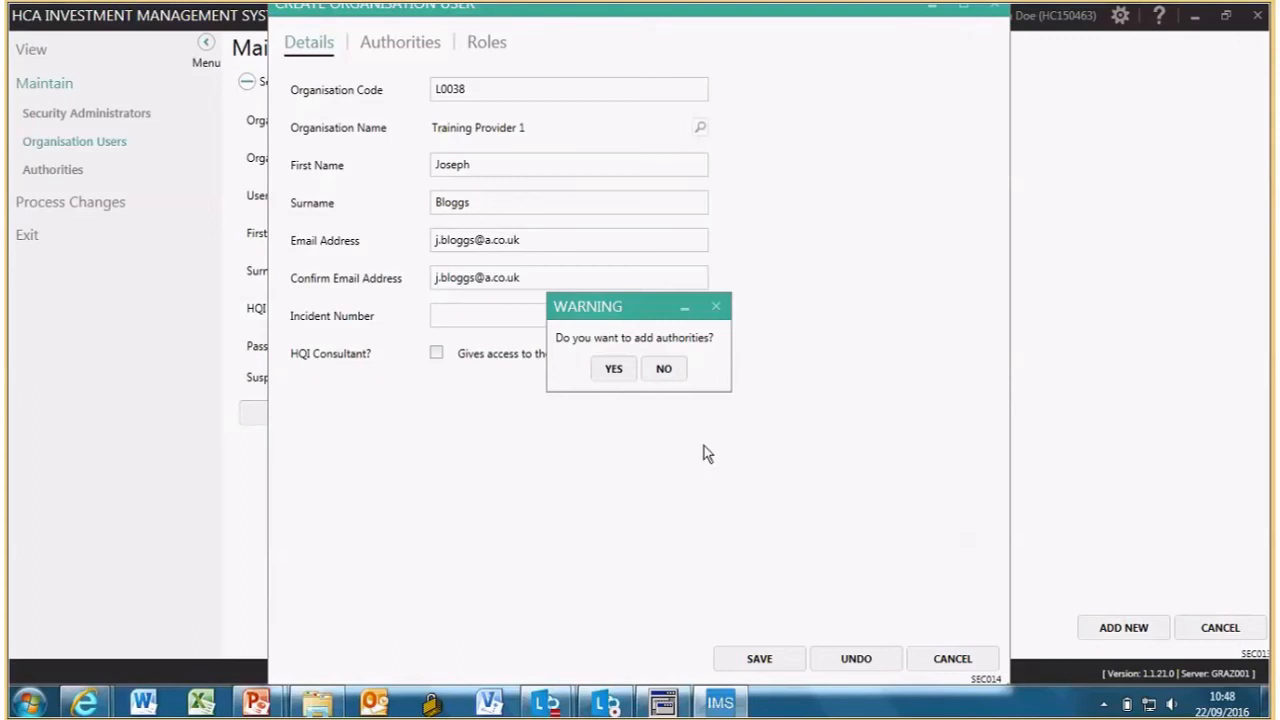
left_click(665, 373)
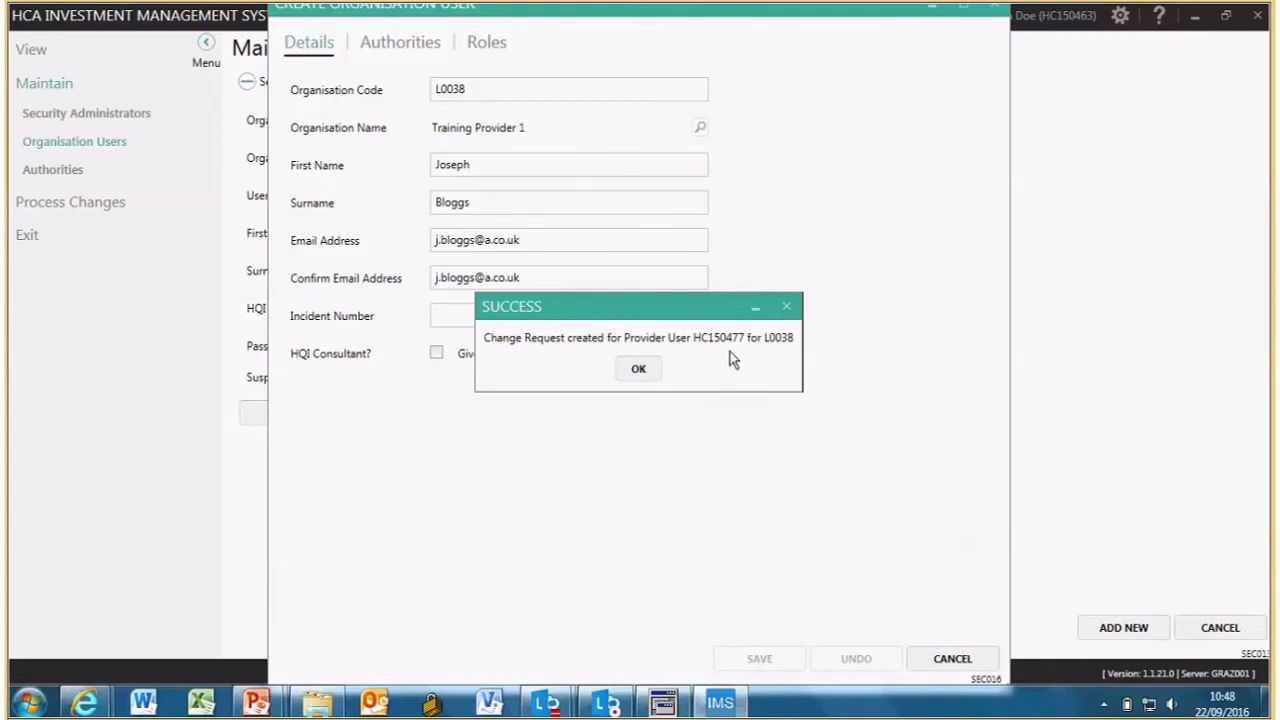
left_click(644, 370)
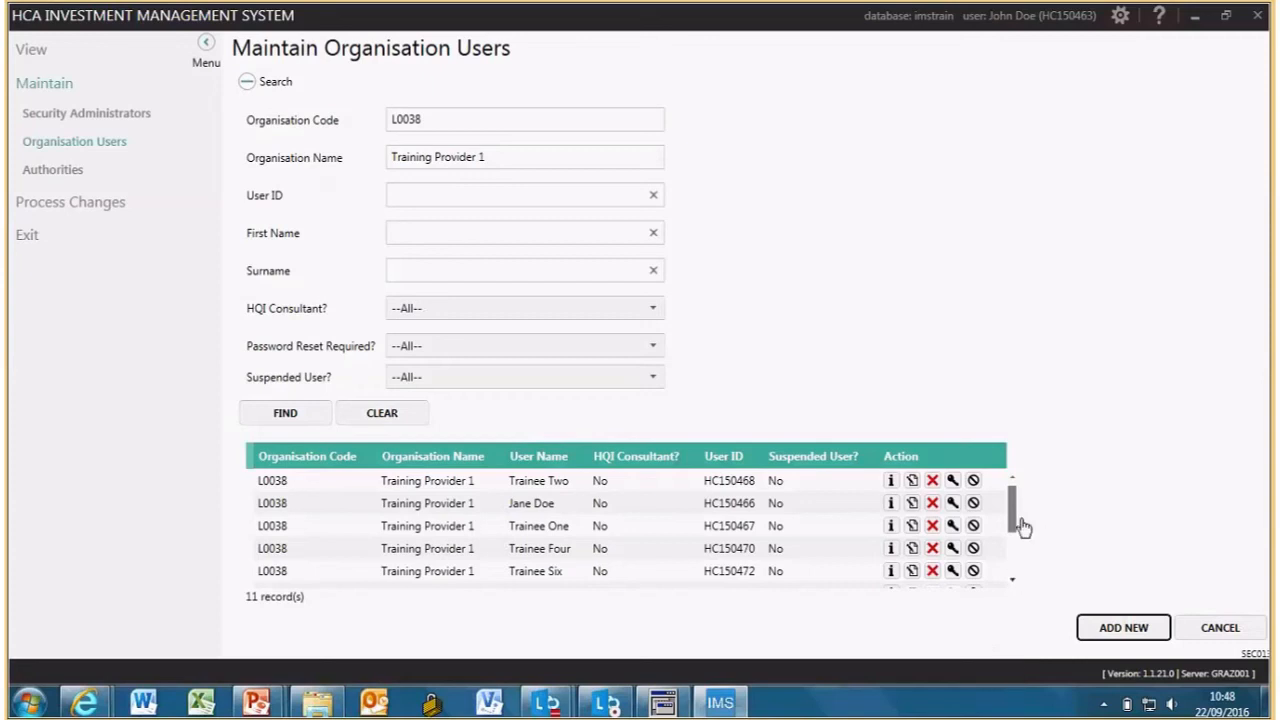
mouse_move(1012, 508)
left_mouse_down()
mouse_move(1014, 552)
mouse_move(1006, 503)
left_mouse_up()
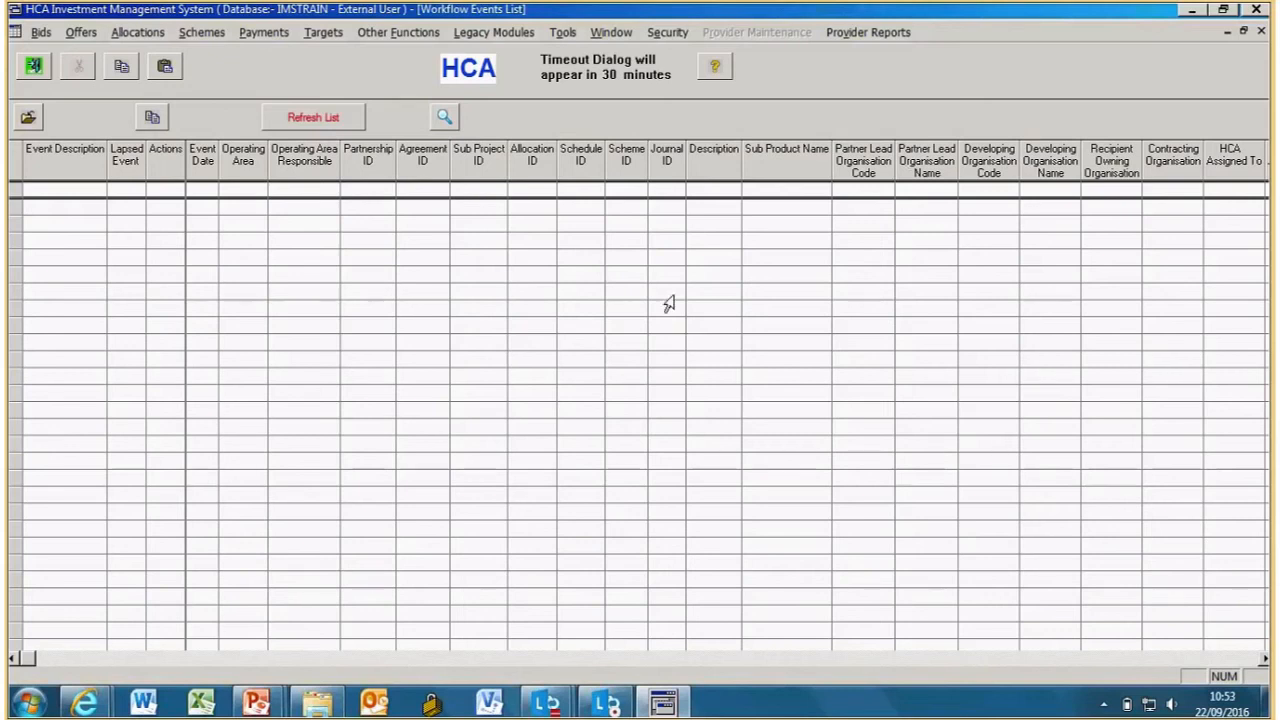
- Launch the IMS security administration window from the Security menu
left_click(673, 34)
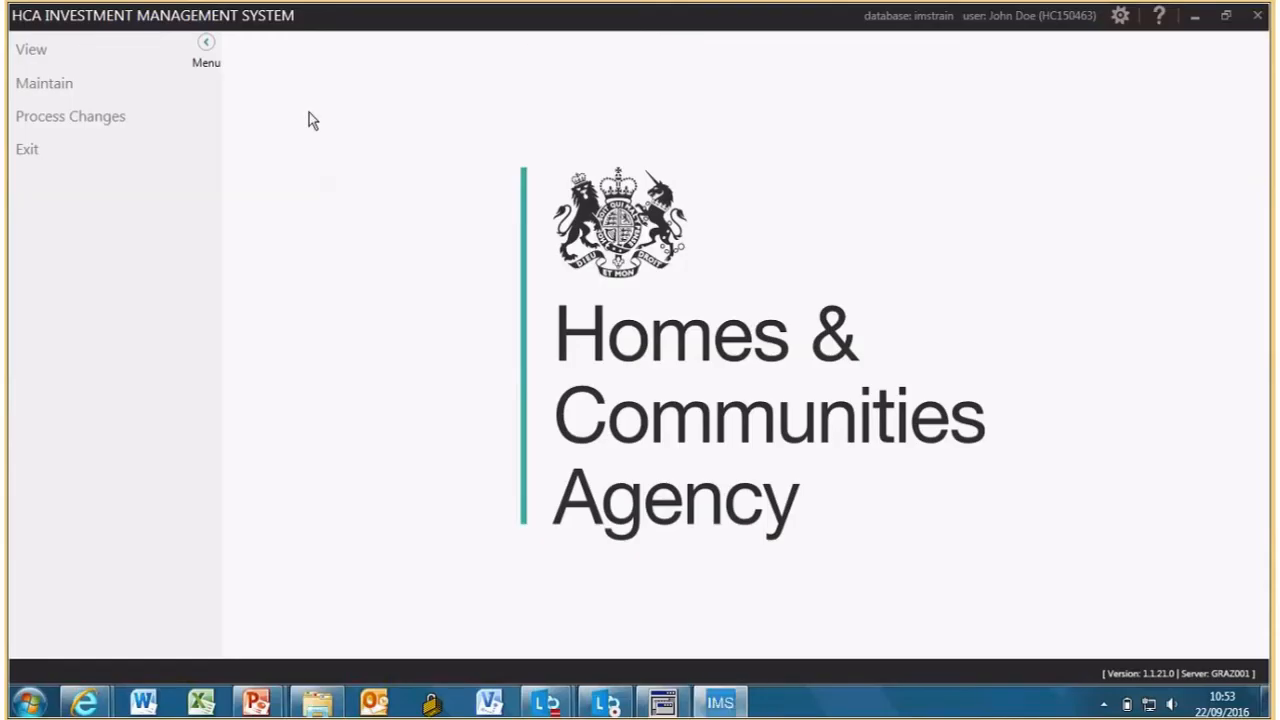
- Search Organisation Users for code L0038 and scroll through the 12 Training Provider 1 records
left_click(37, 85)
left_click(42, 147)
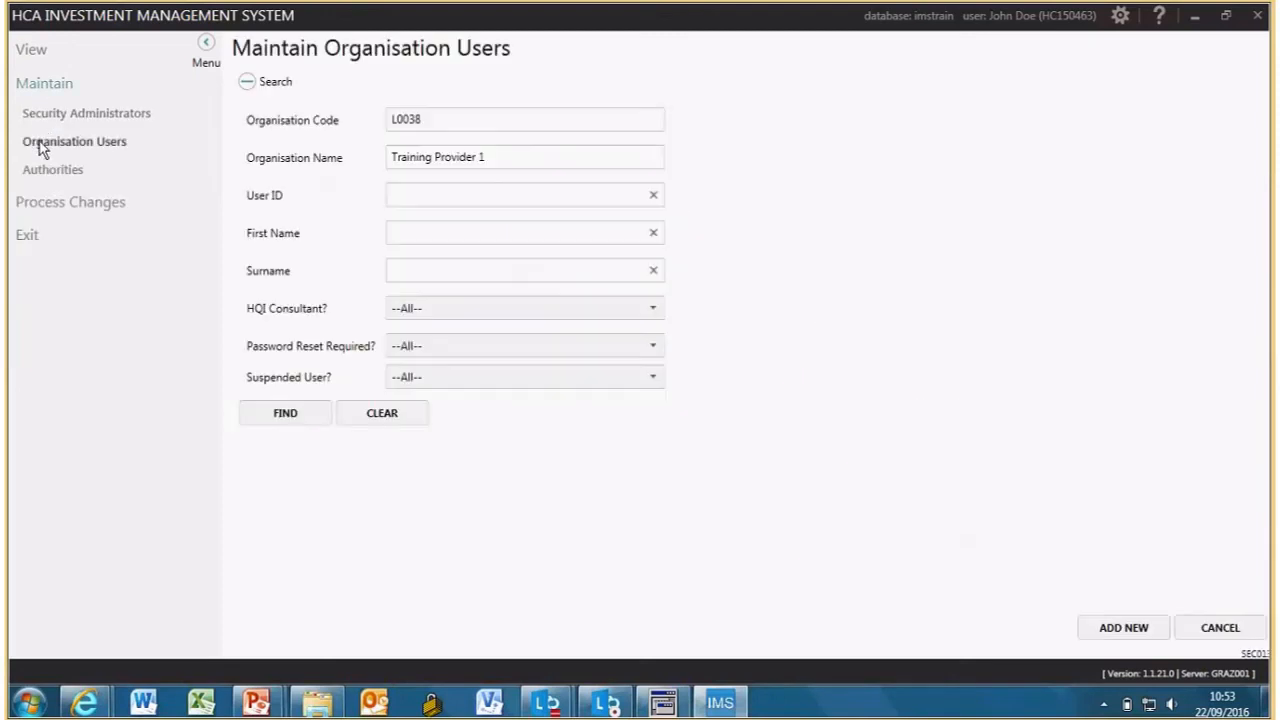
left_click(419, 118)
left_click(279, 418)
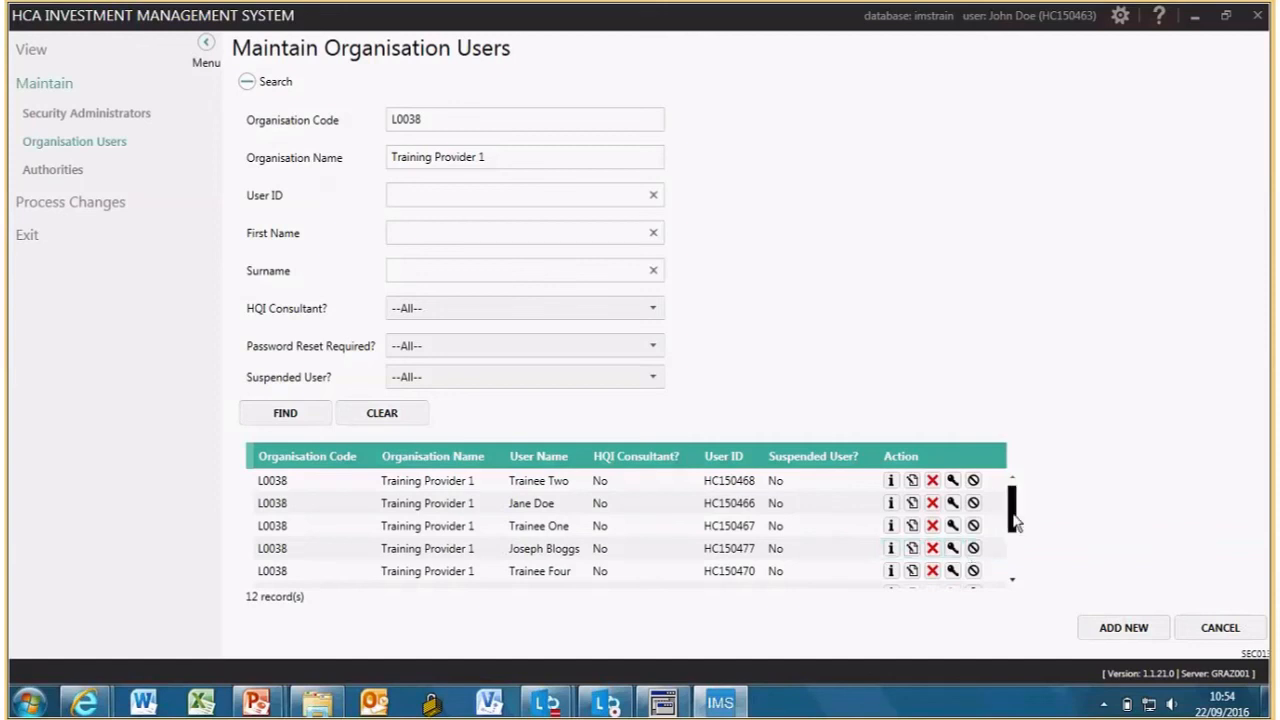
left_click_drag(1012, 522, 1015, 535)
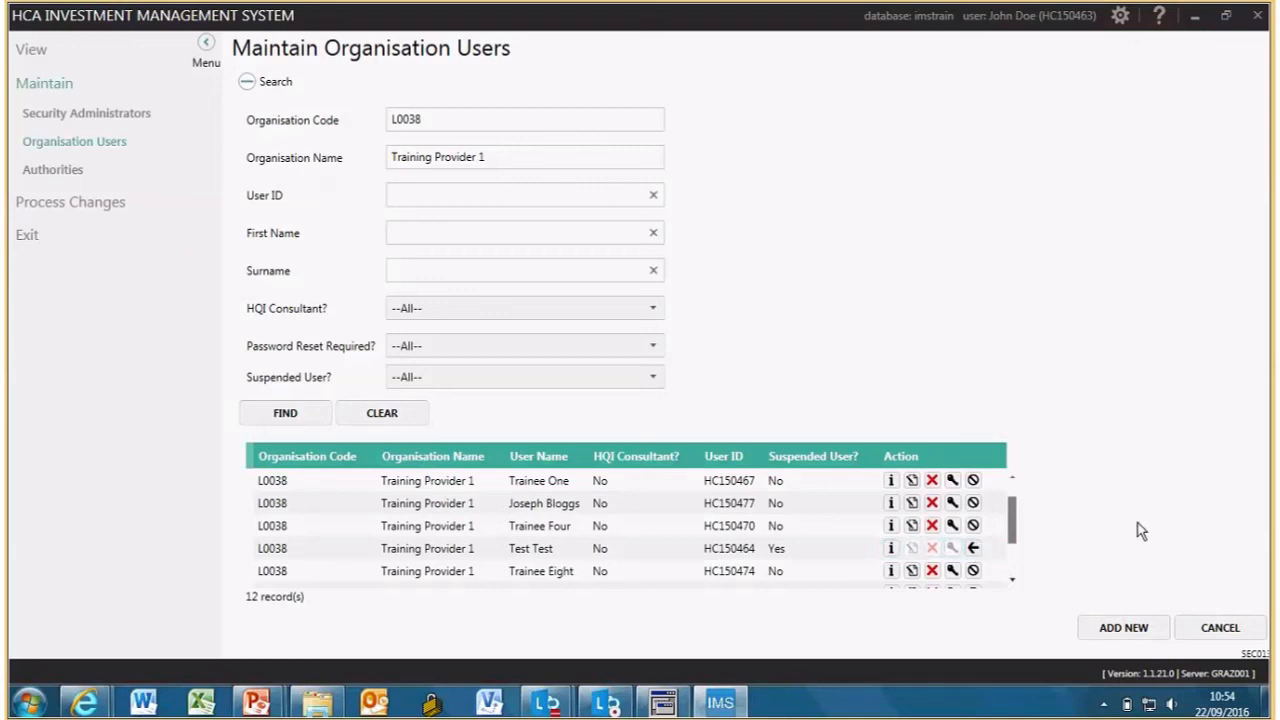
- Open the chosen user's Edit Organisation User form on its Authorities tab
left_click(911, 508)
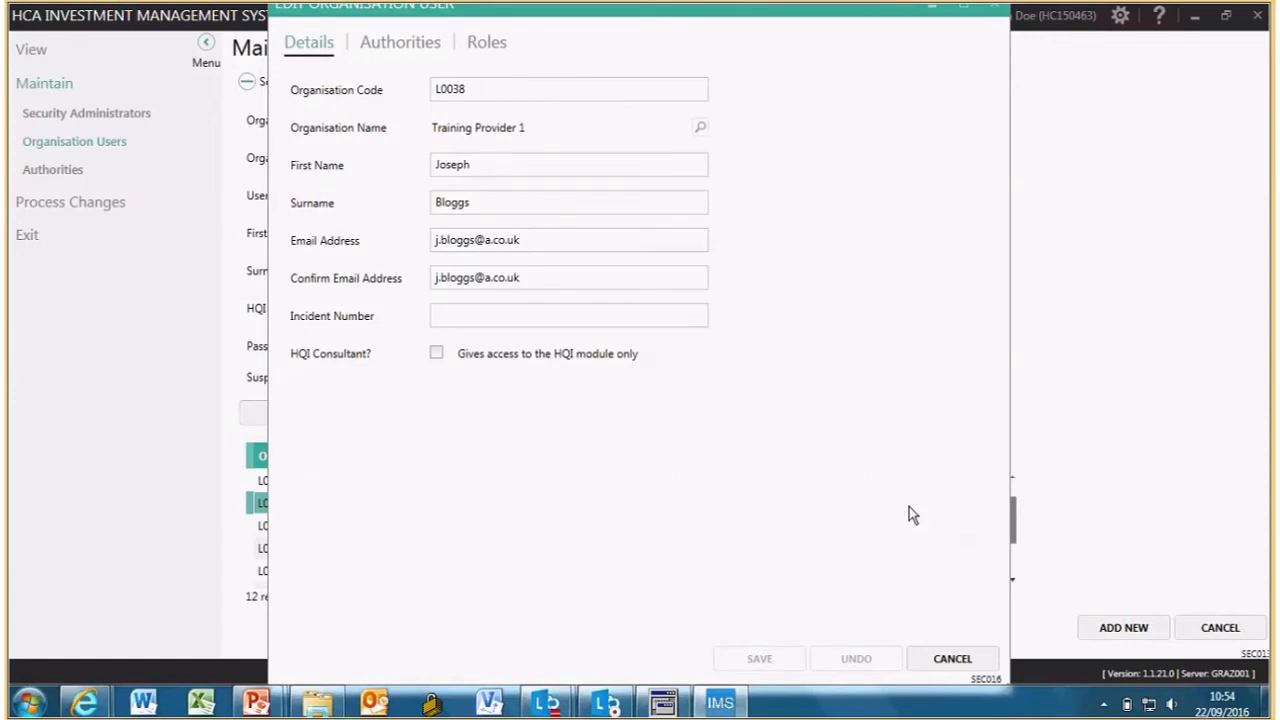
left_click(398, 50)
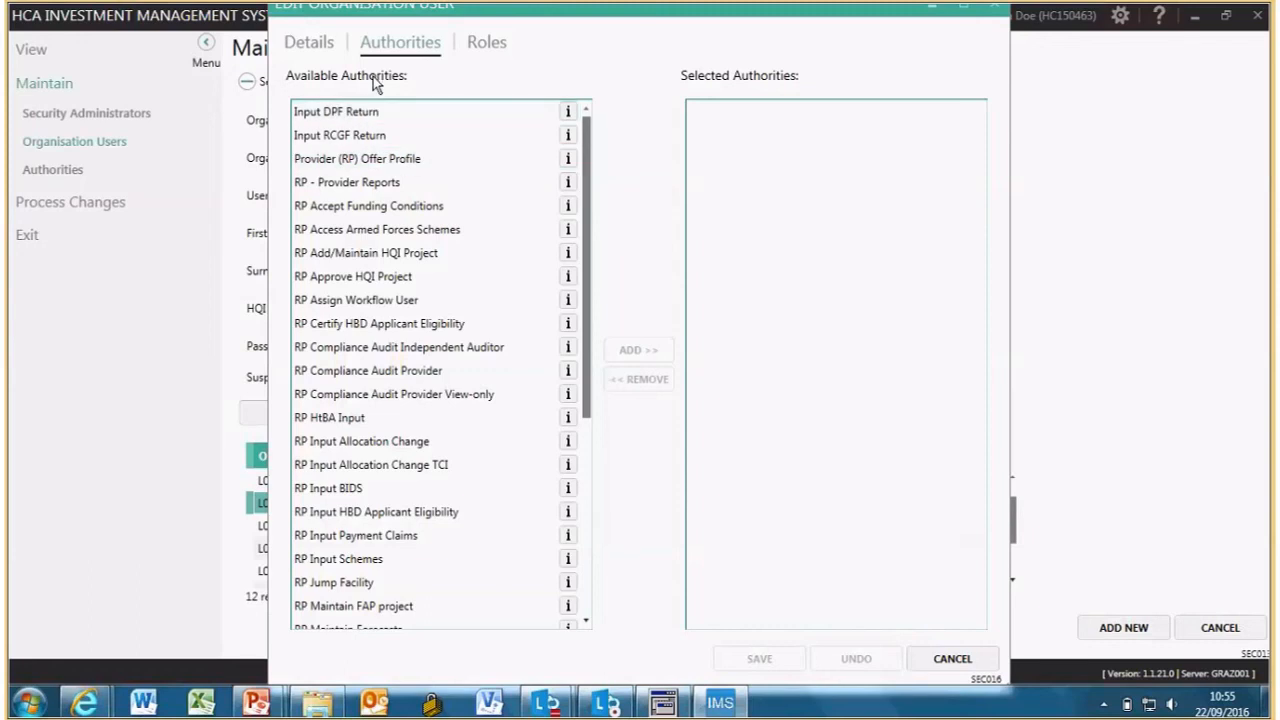
left_click(396, 488)
- Add RP - Provider Reports and RP Input BIDS to the user's selected authorities
left_click(503, 205)
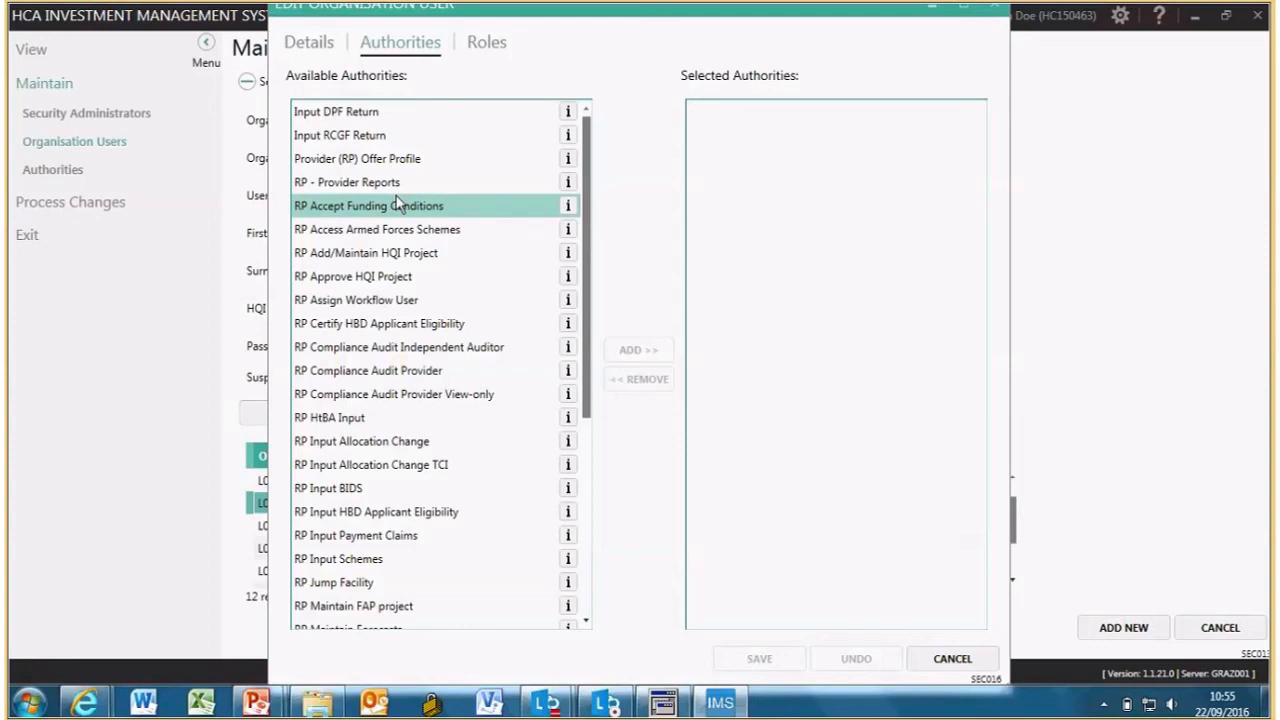
left_click(395, 186)
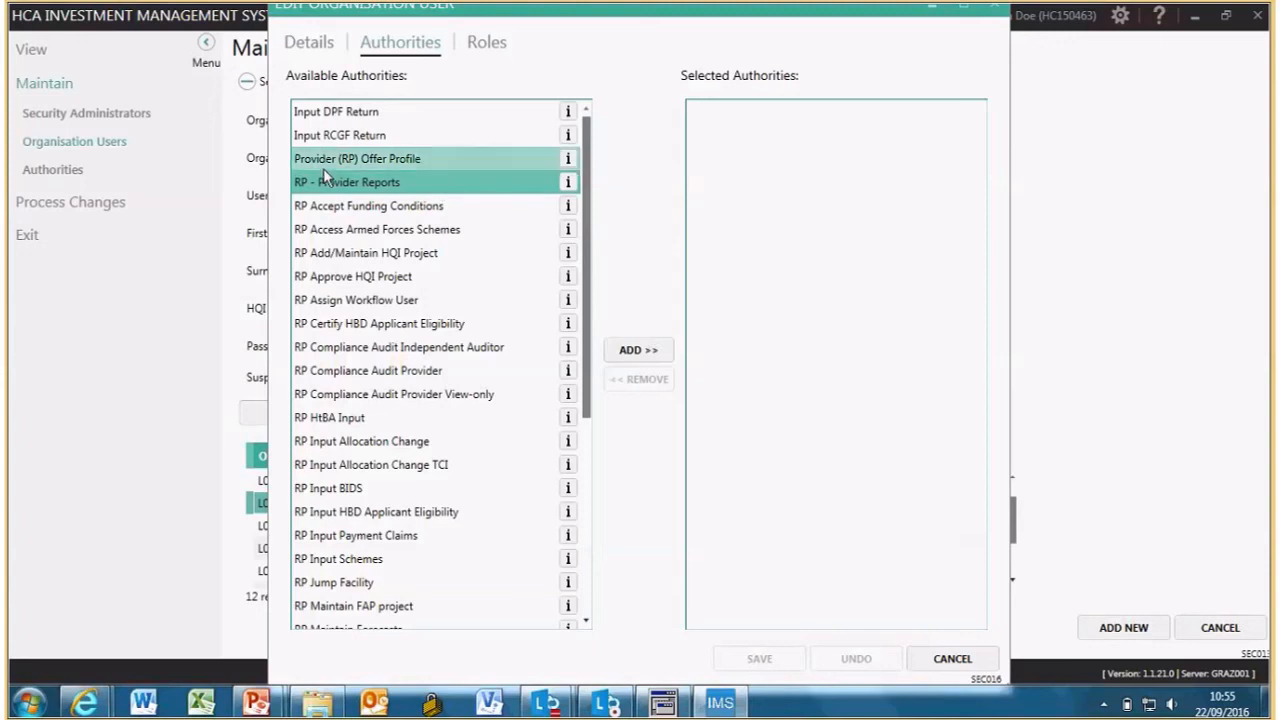
left_click(648, 352)
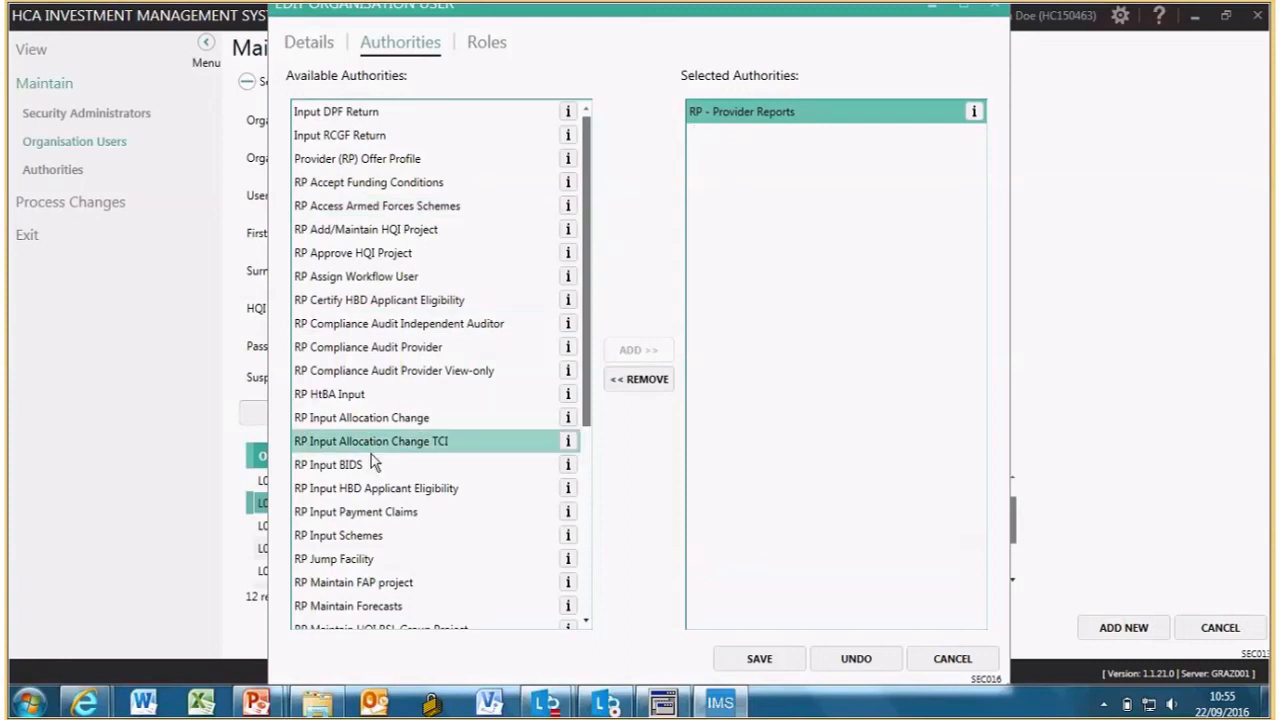
double_click(340, 465)
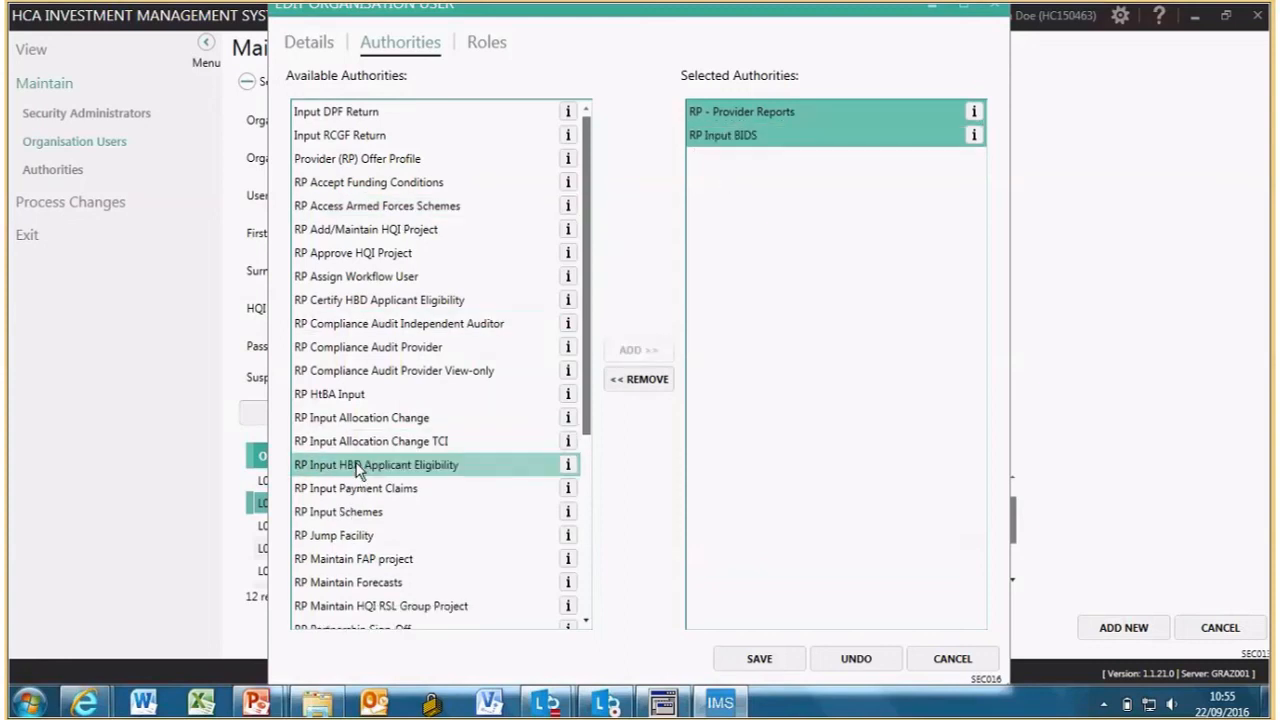
left_click_drag(591, 396, 592, 452)
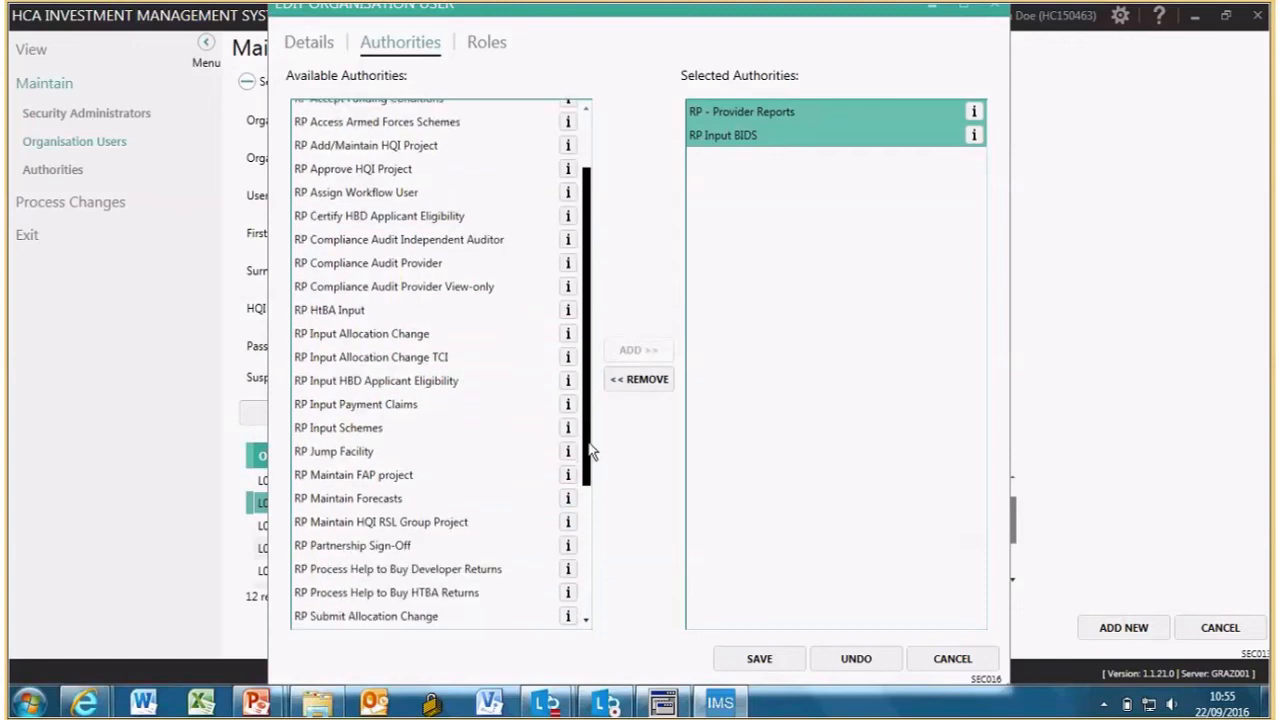
left_click(472, 436)
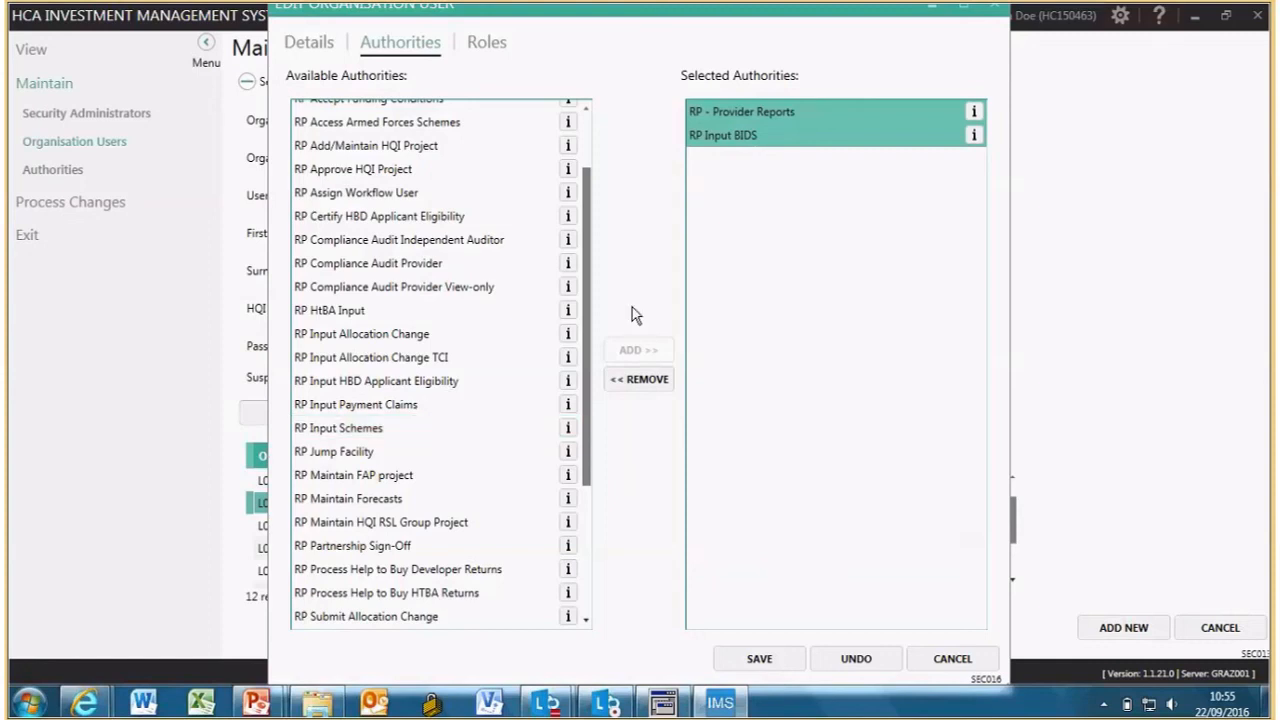
- Add RP Jump Facility and RP Input Schemes as well, then save the authorities
left_click(360, 451)
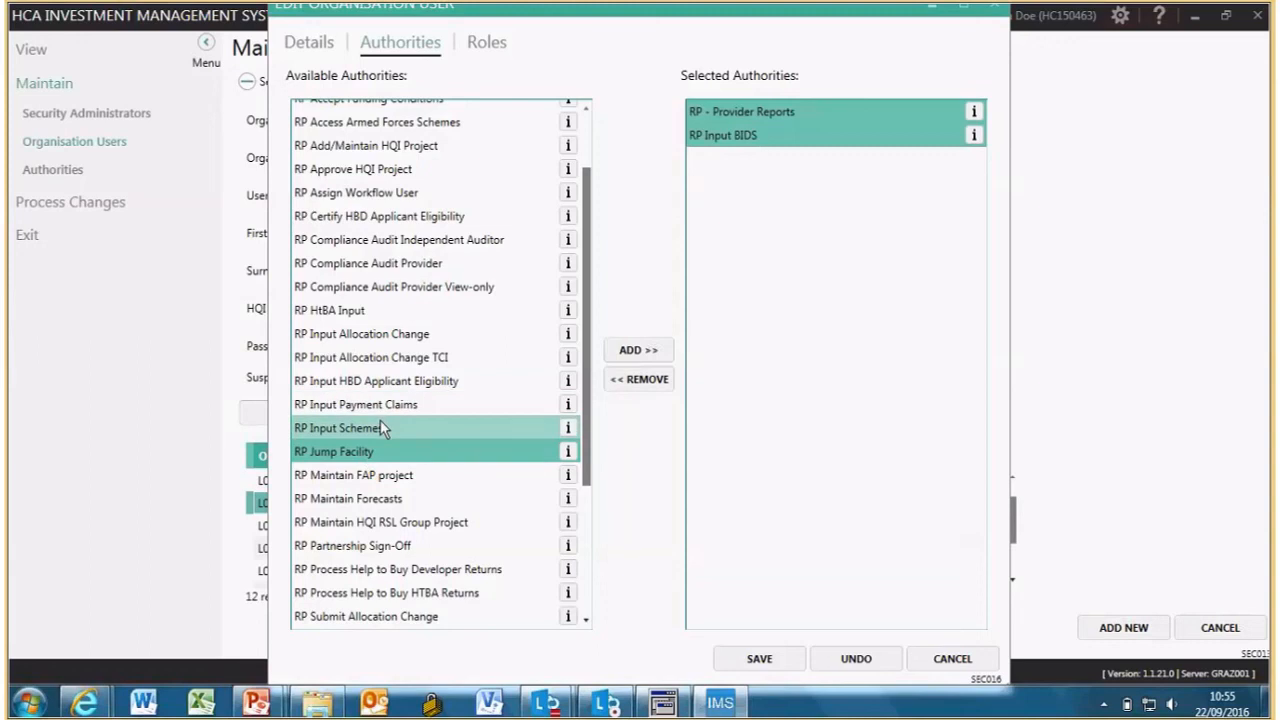
left_click(380, 428, "ctrl")
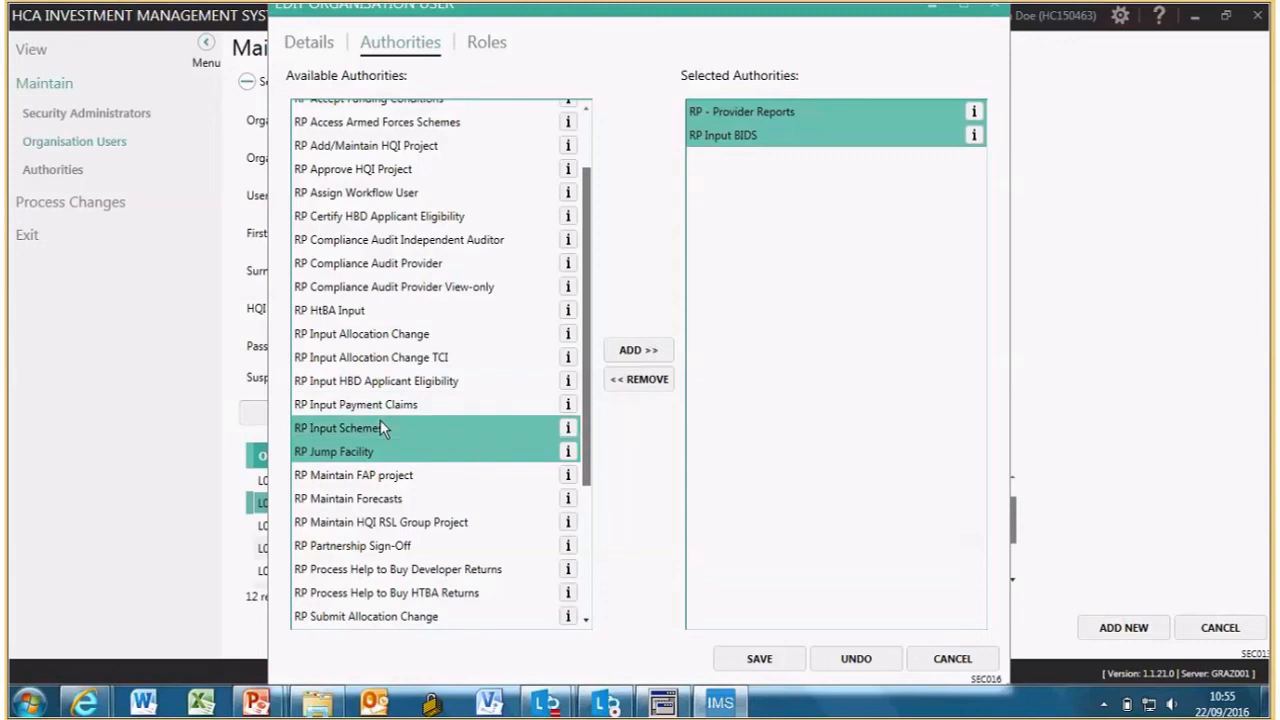
left_click(638, 351)
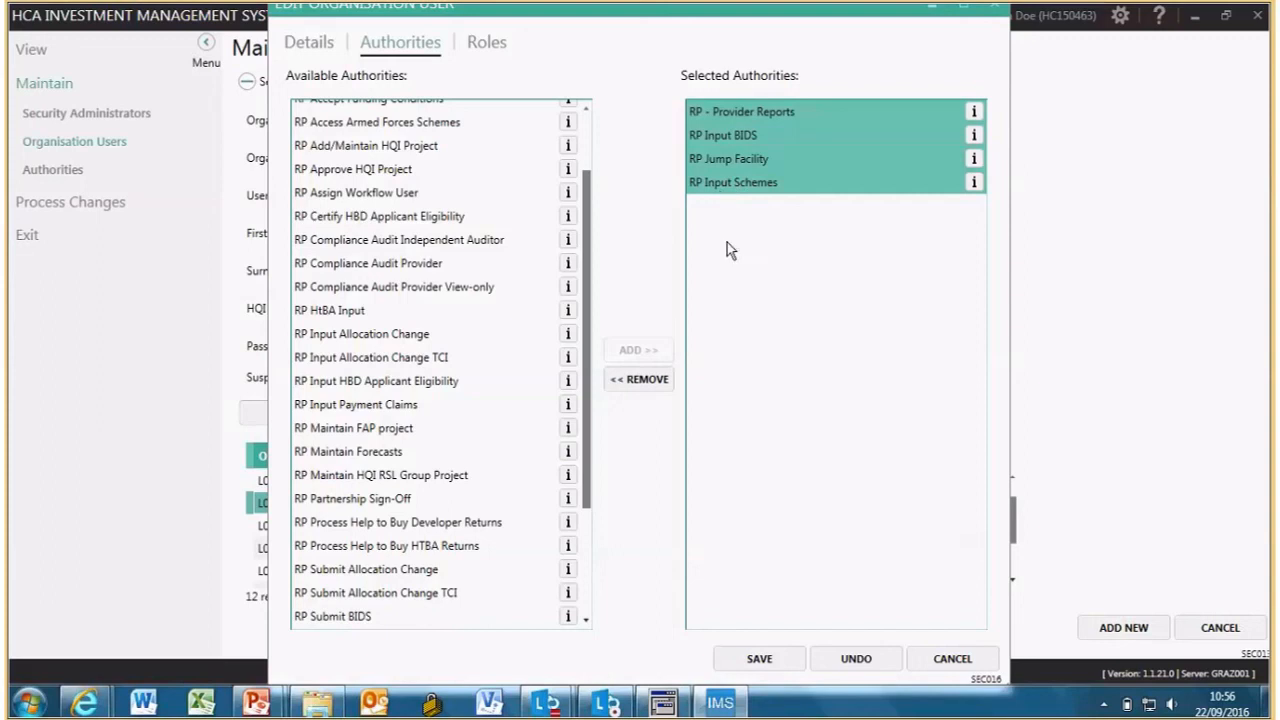
left_click(757, 660)
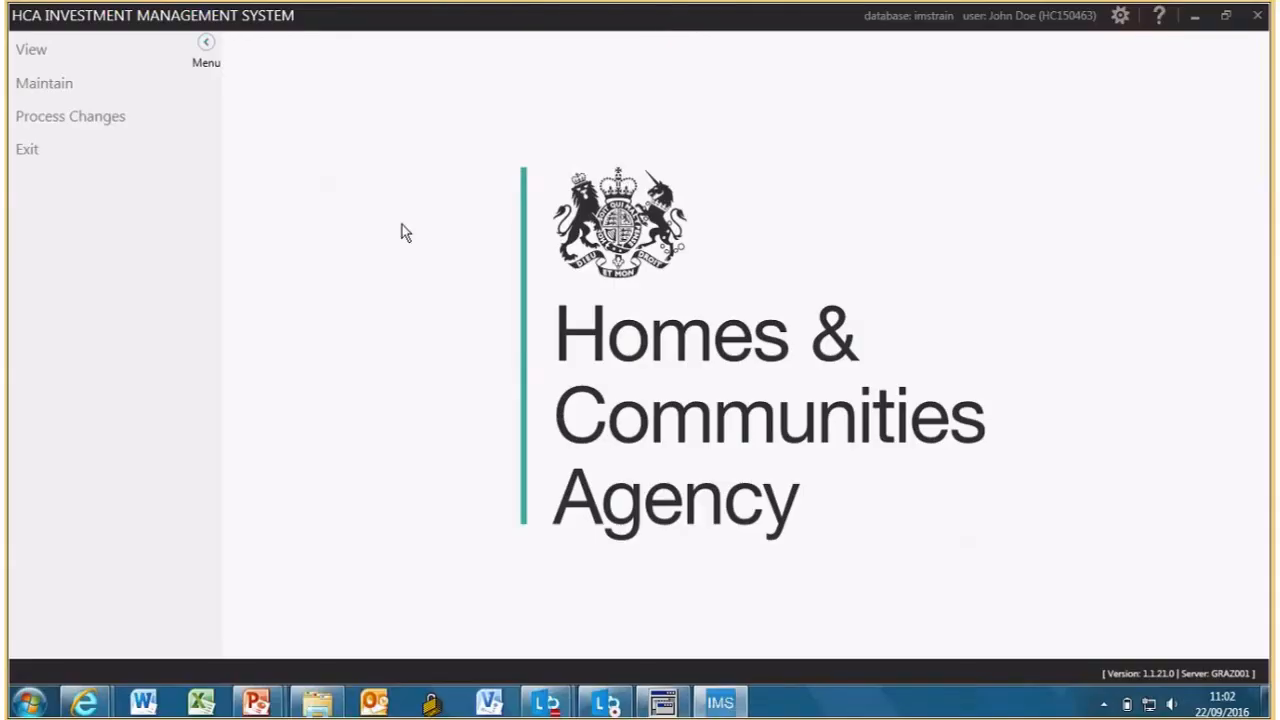
- Expand the Process Changes options in the left menu
left_click(94, 120)
- Reject the pending Training Provider 1 user update from Organisation Users' My Pending list, leaving it empty
left_click(83, 146)
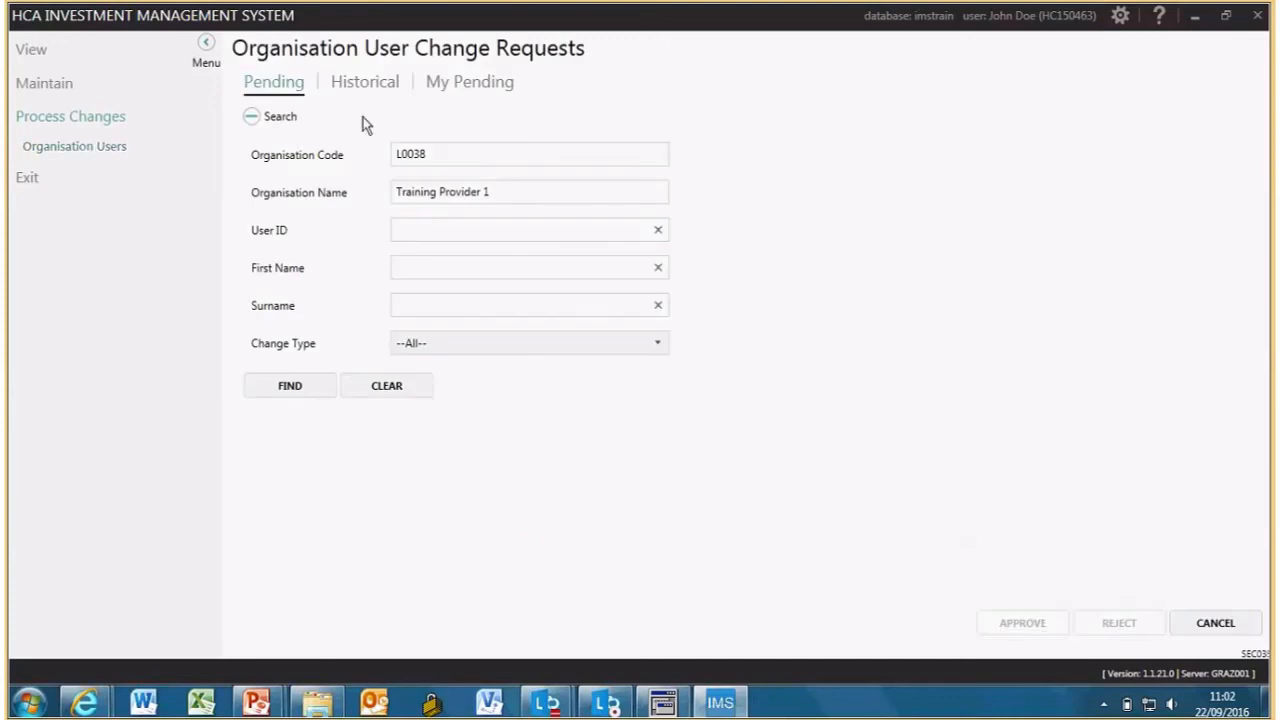
left_click(464, 87)
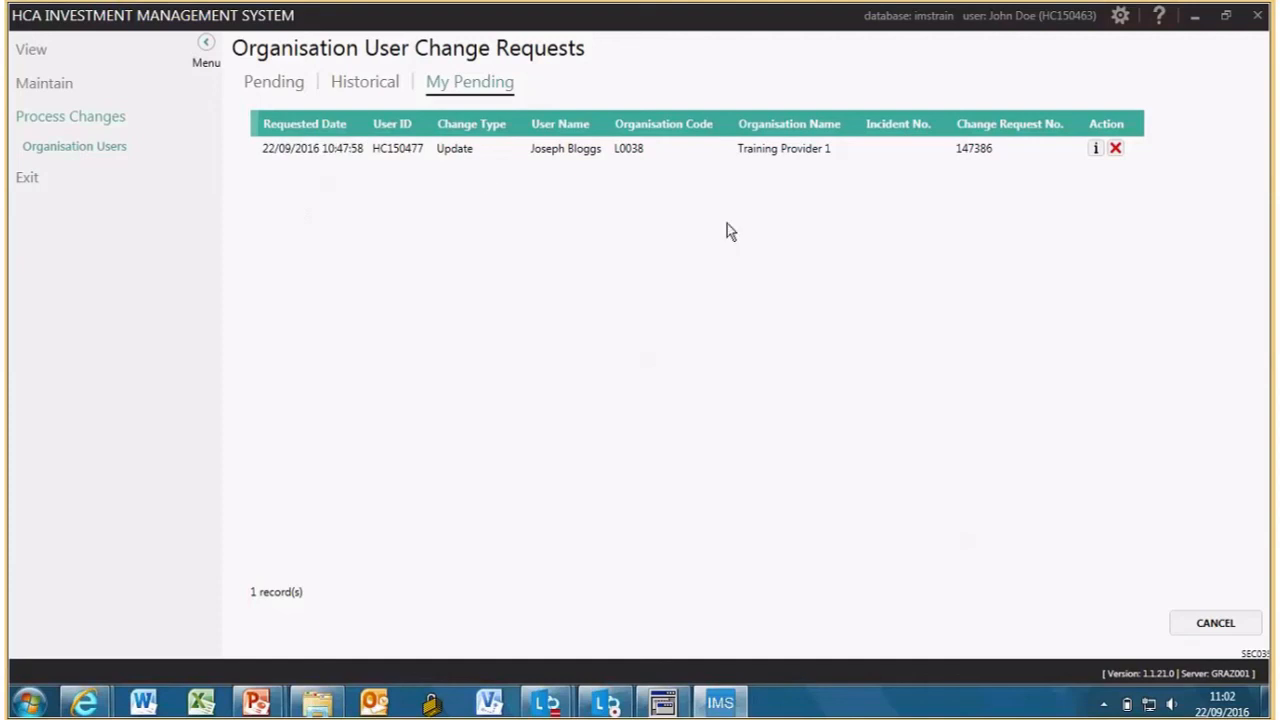
left_click(1116, 148)
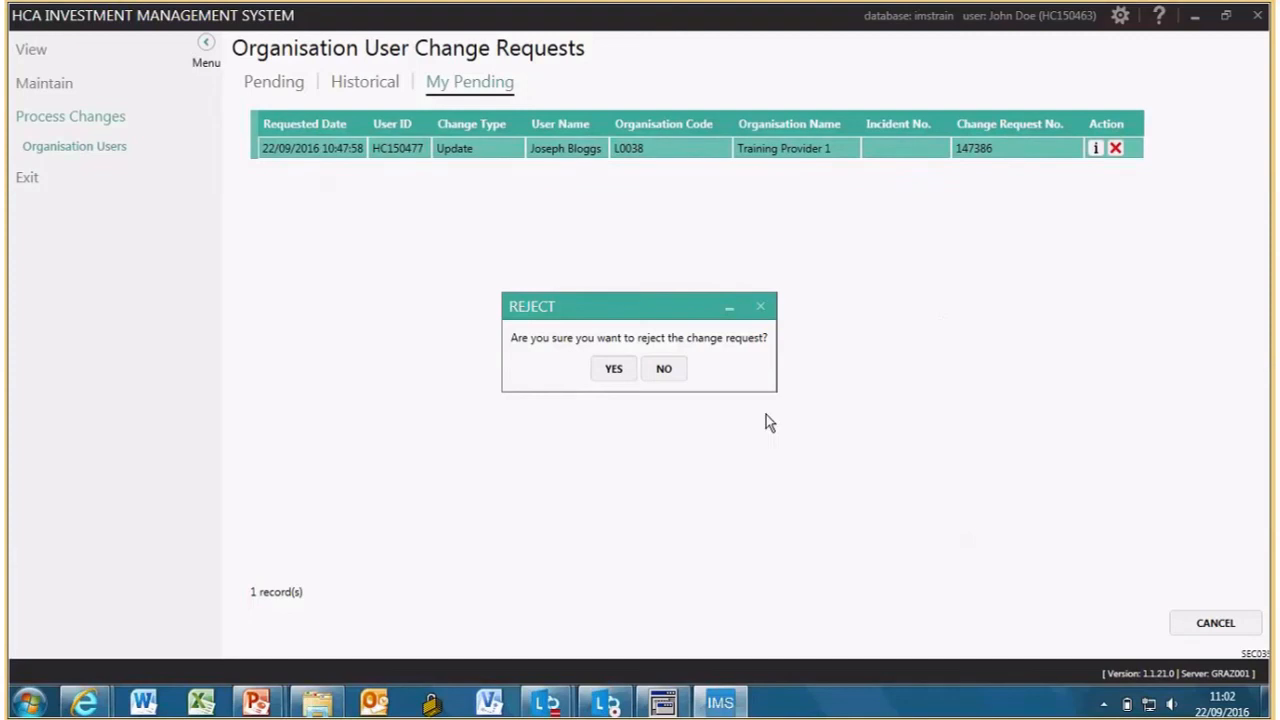
left_click(613, 369)
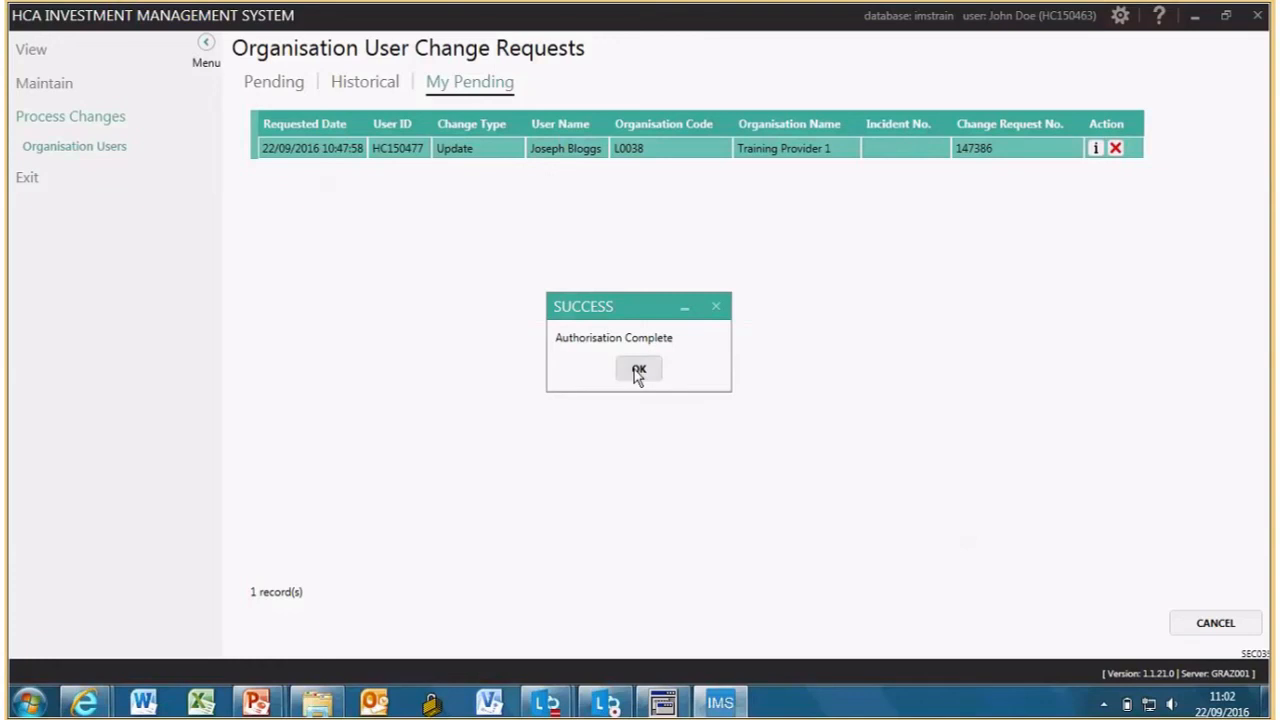
left_click(639, 370)
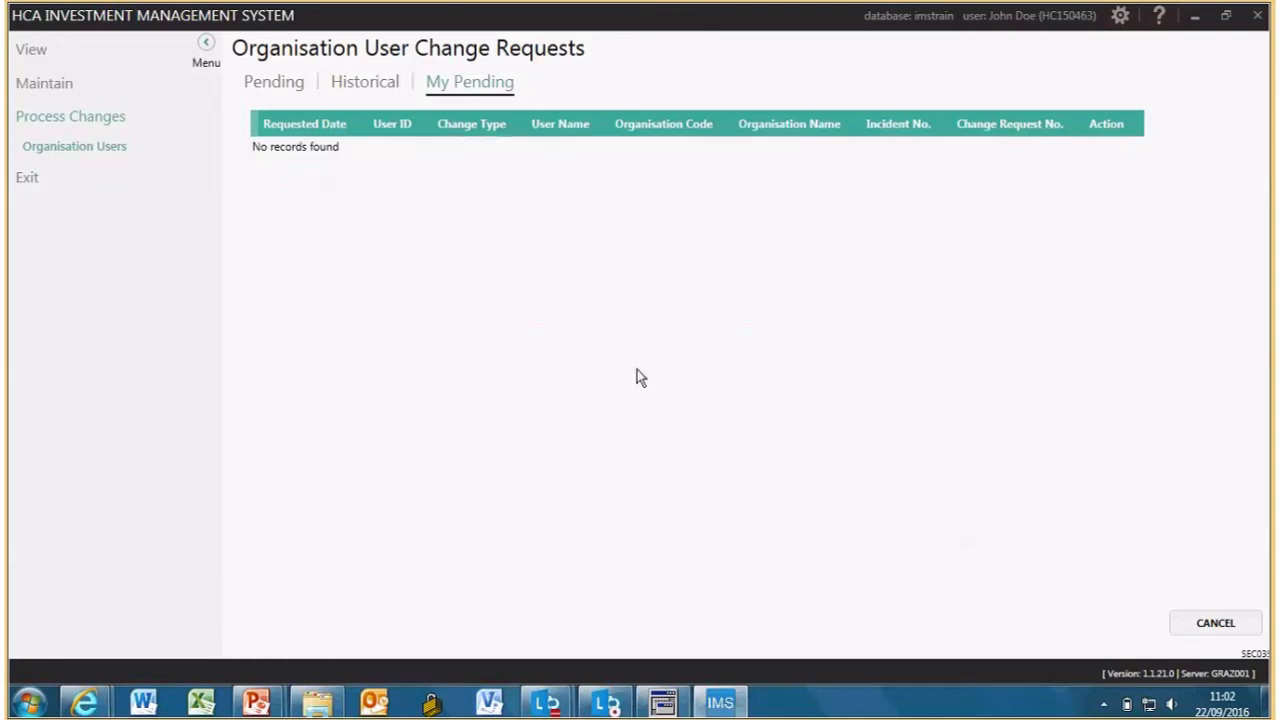